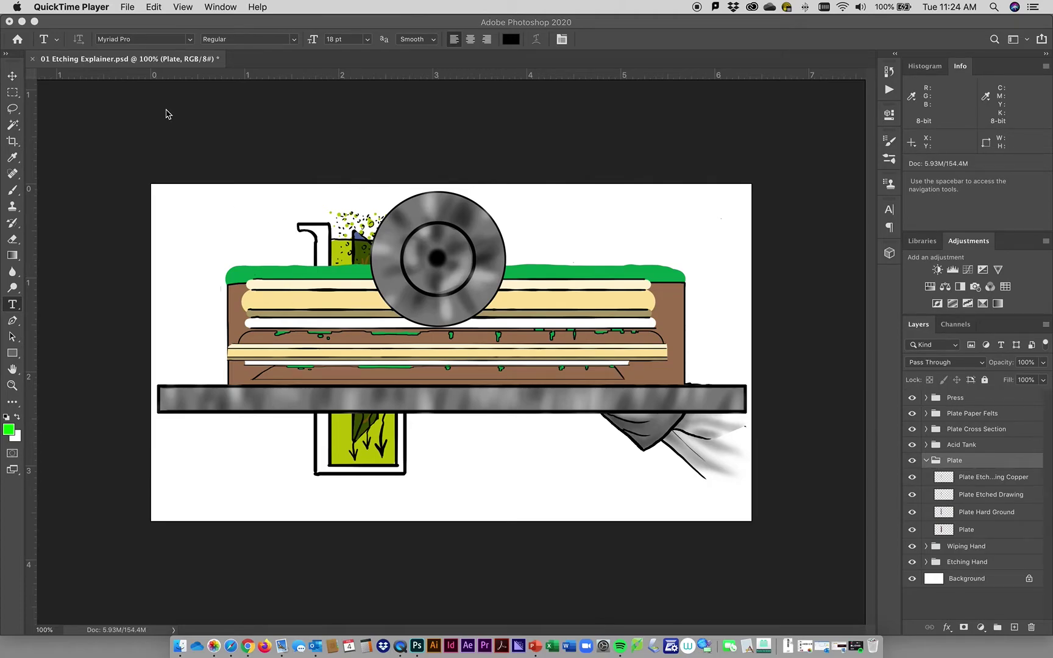
Create a new document from the Film & Video preset HDTV 1080p (1920 x 1080 px) with the resolution set to 300 pixels/inch.
{"action": "left_click", "coordinate": [139, 22]}
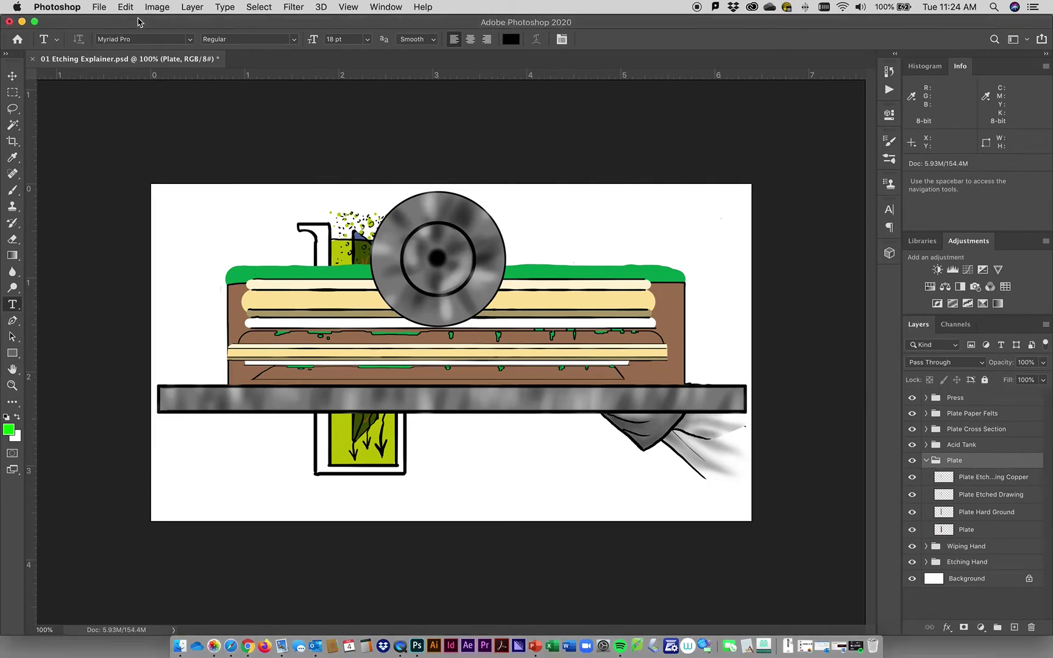
{"action": "left_click", "coordinate": [102, 8]}
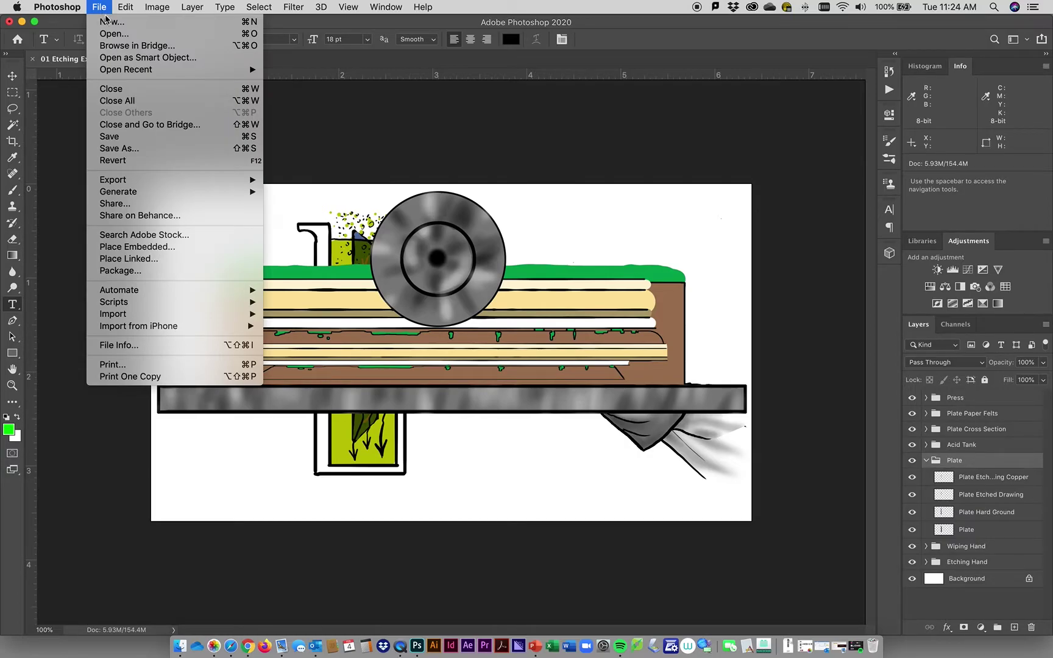
{"action": "left_click", "coordinate": [107, 21]}
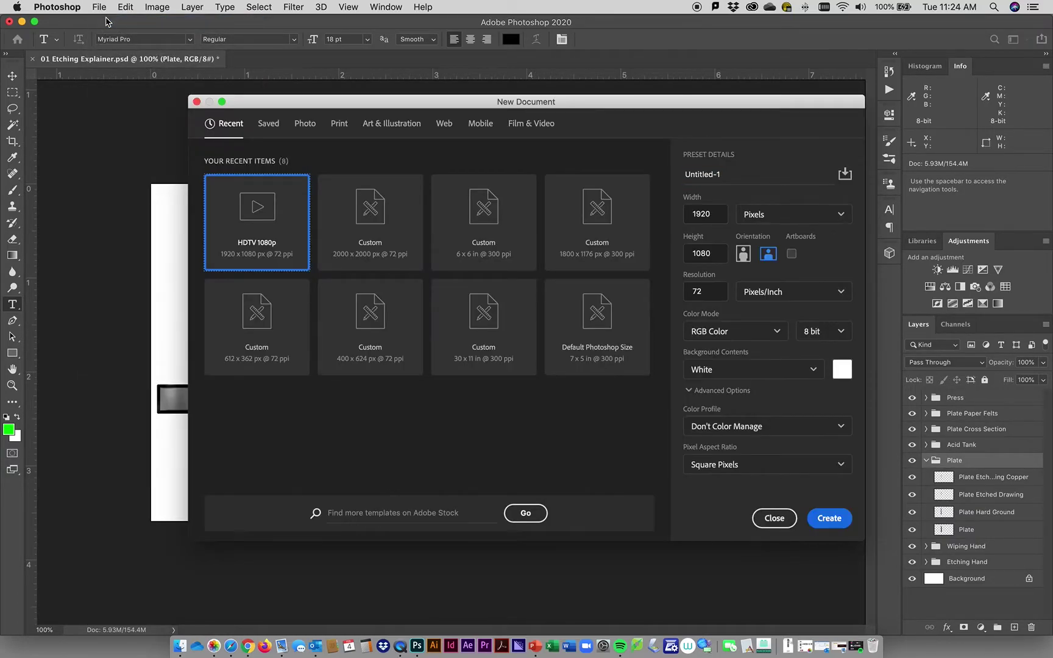
{"action": "left_click", "coordinate": [269, 124]}
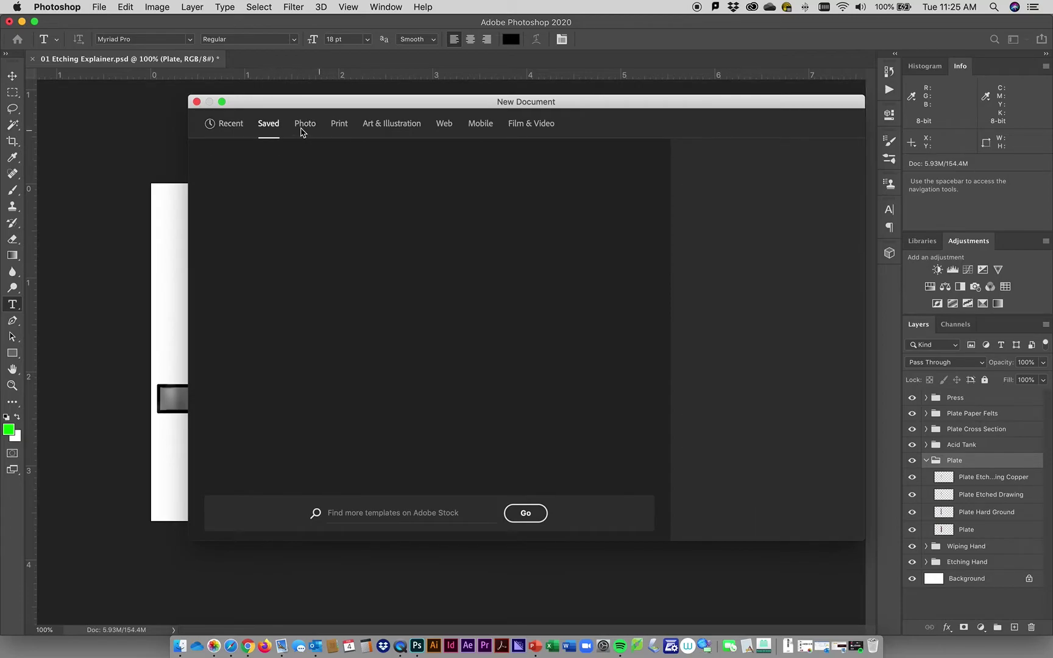
{"action": "left_click", "coordinate": [443, 124]}
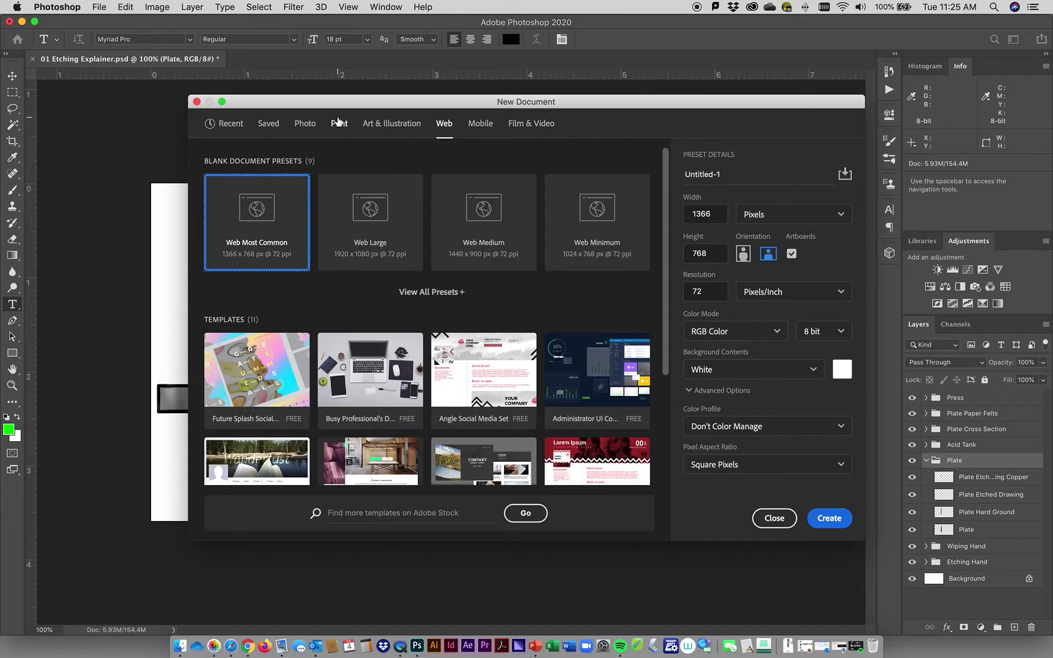
{"action": "left_click", "coordinate": [528, 124]}
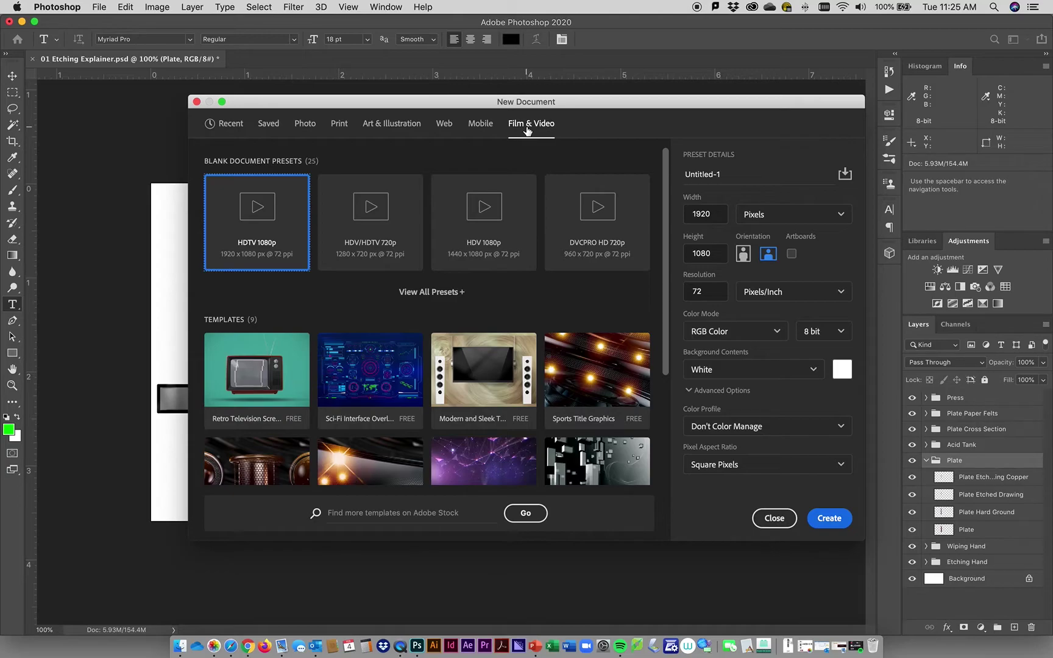
{"action": "left_click", "coordinate": [258, 213]}
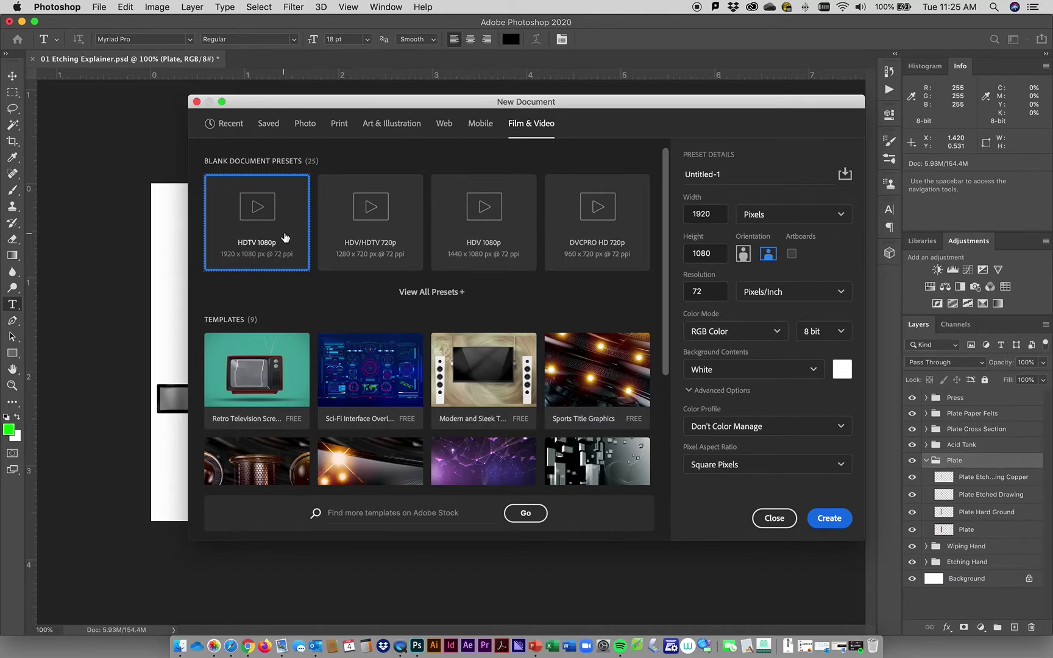
{"action": "double_click", "coordinate": [687, 292]}
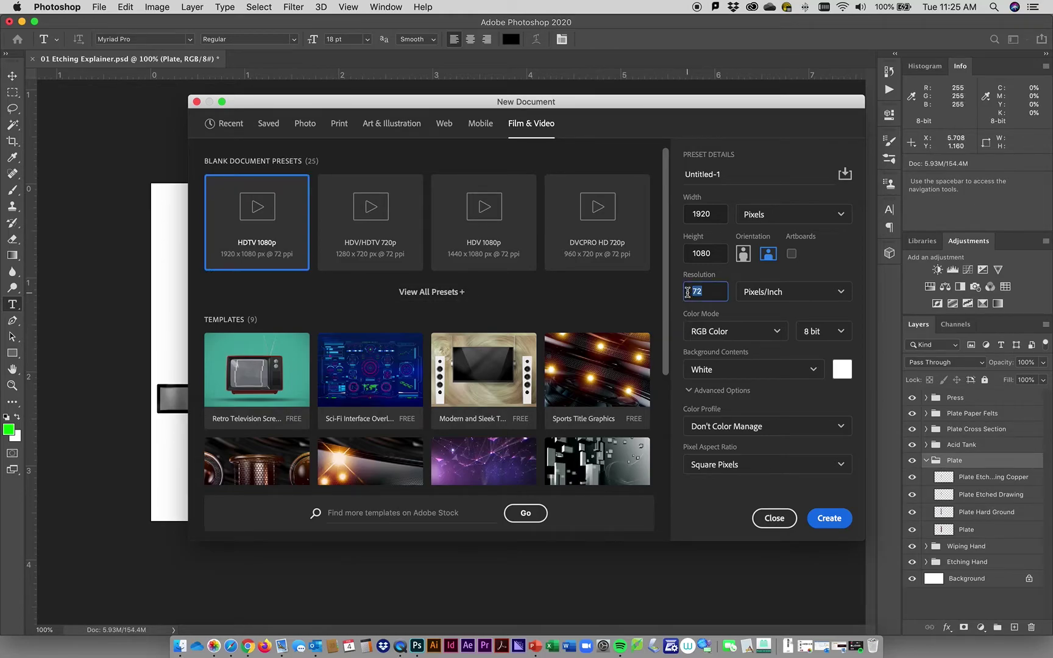
{"action": "type", "text": "300"}
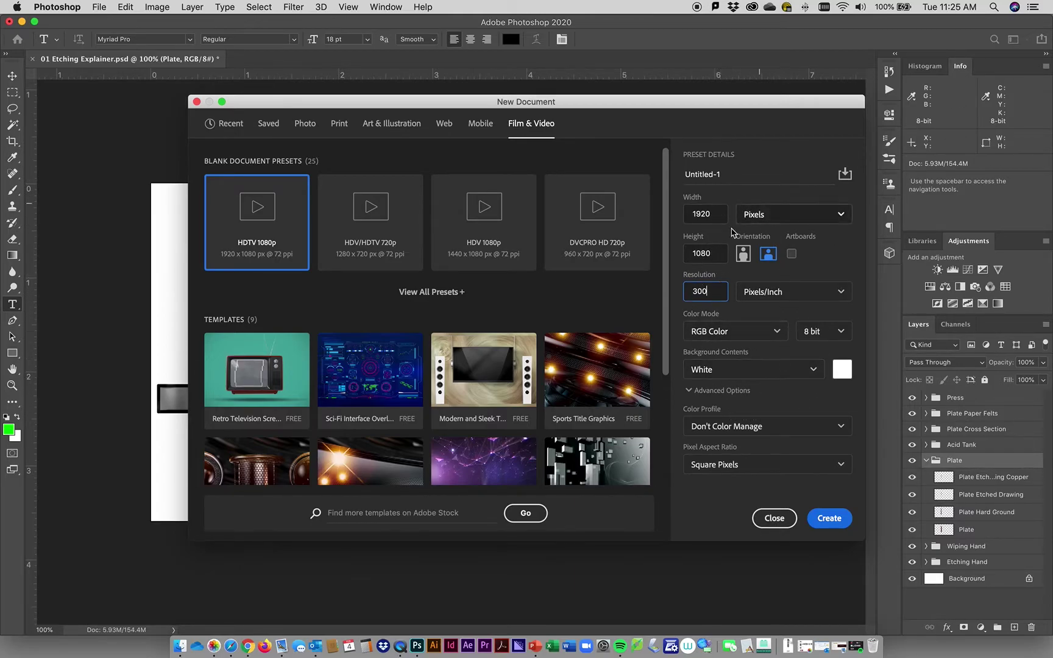
{"action": "left_click", "coordinate": [833, 517]}
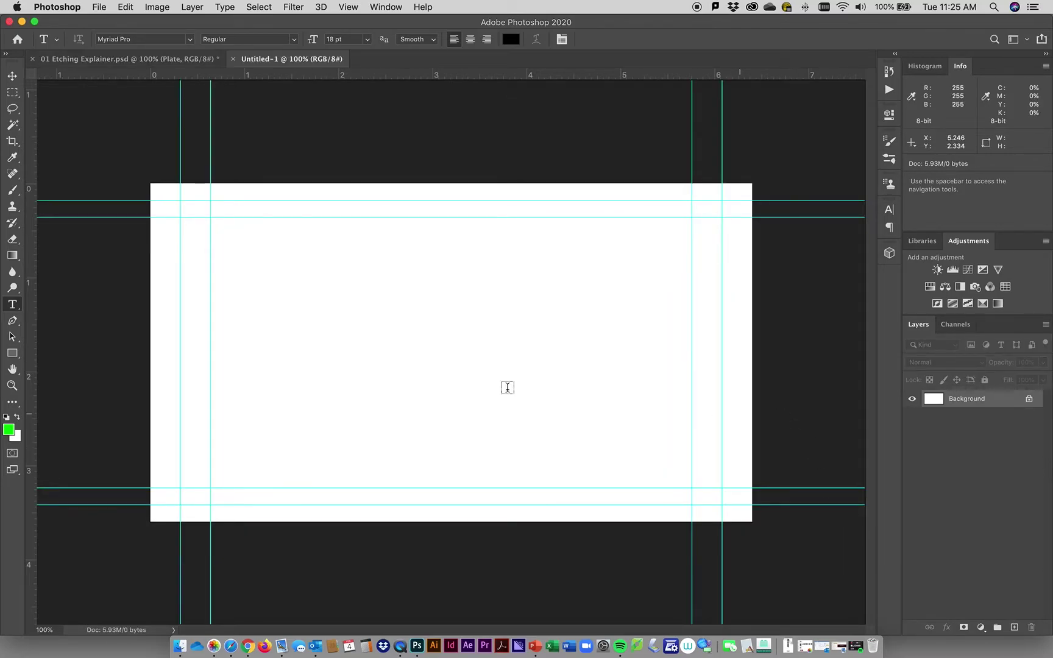
Clear all guides from the new document and dismiss the notification.
{"action": "left_click", "coordinate": [13, 76]}
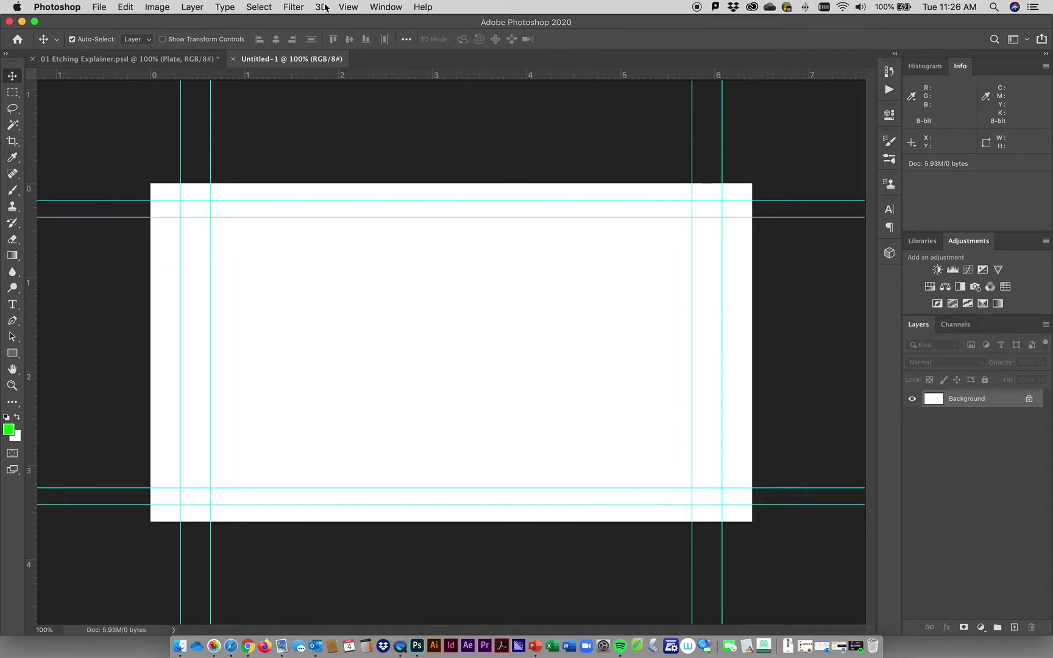
{"action": "left_click", "coordinate": [352, 7]}
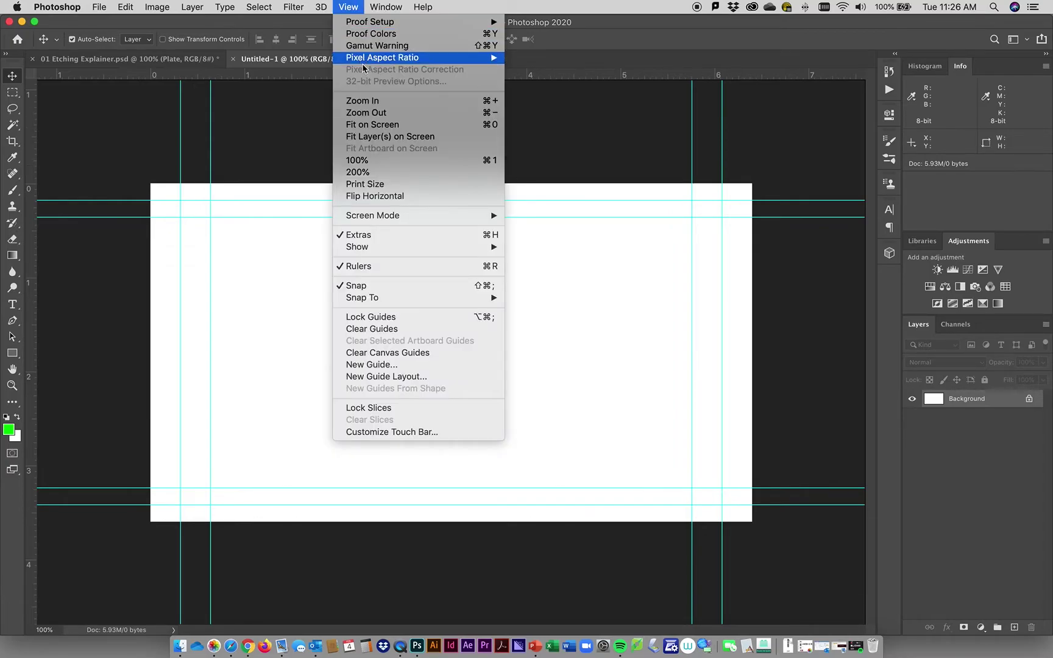
{"action": "left_click", "coordinate": [390, 329]}
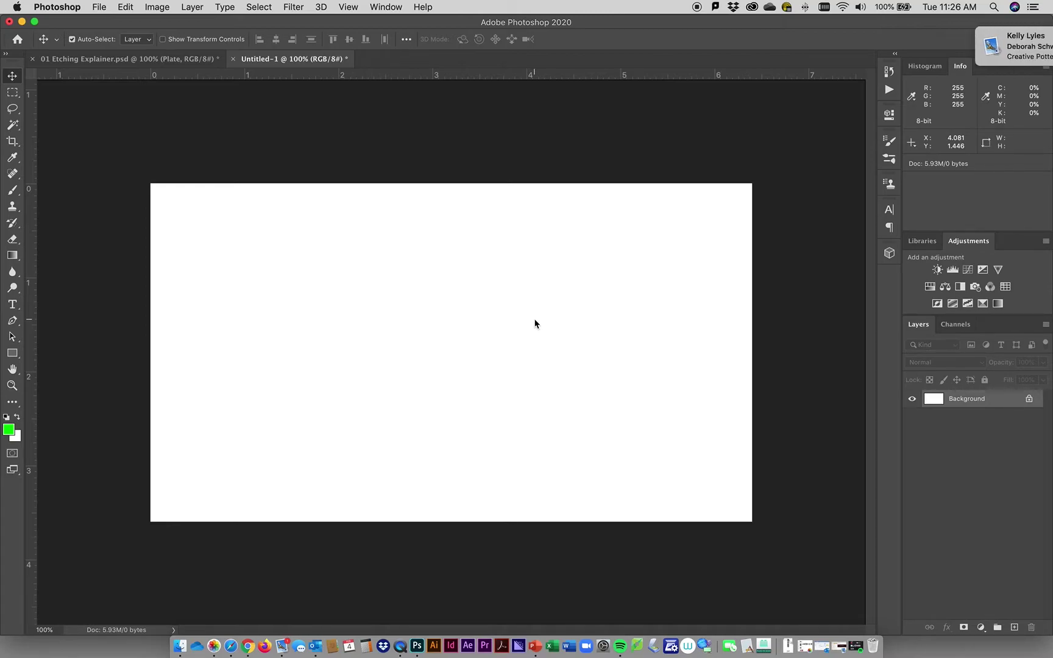
{"action": "left_click", "coordinate": [1025, 37]}
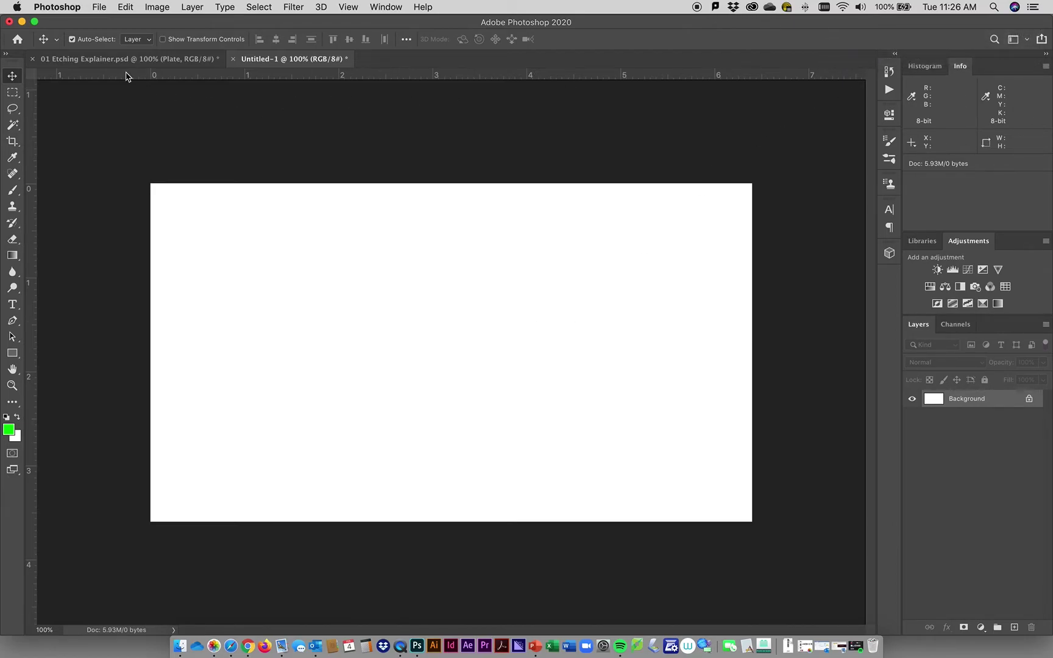
Save the document to the Desktop in Photoshop format under the name Test 02.
{"action": "left_click", "coordinate": [99, 7]}
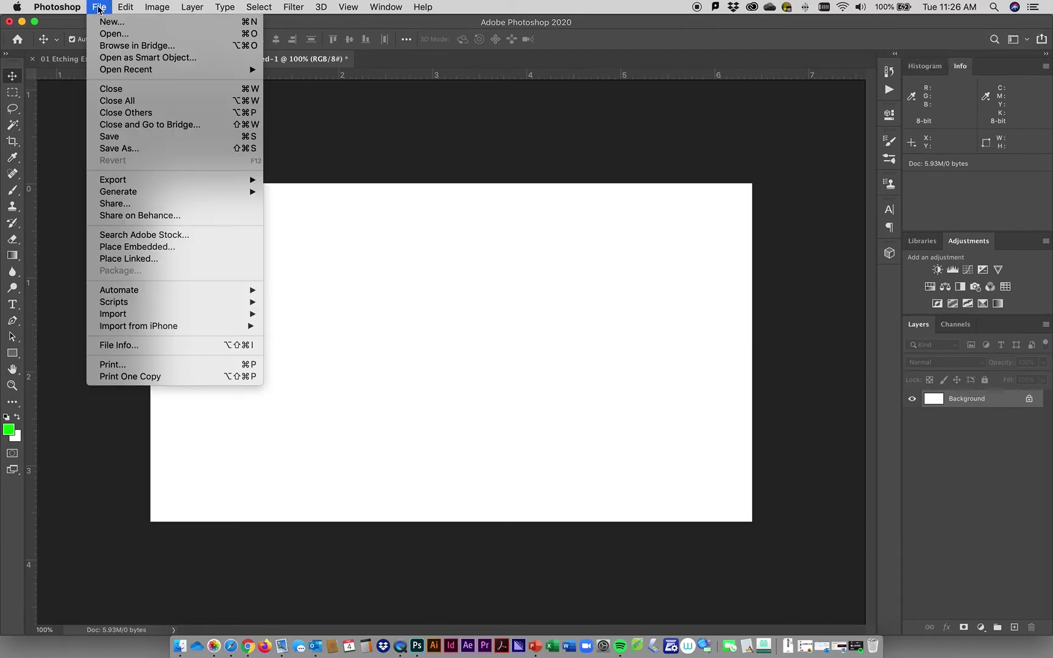
{"action": "left_click", "coordinate": [129, 149]}
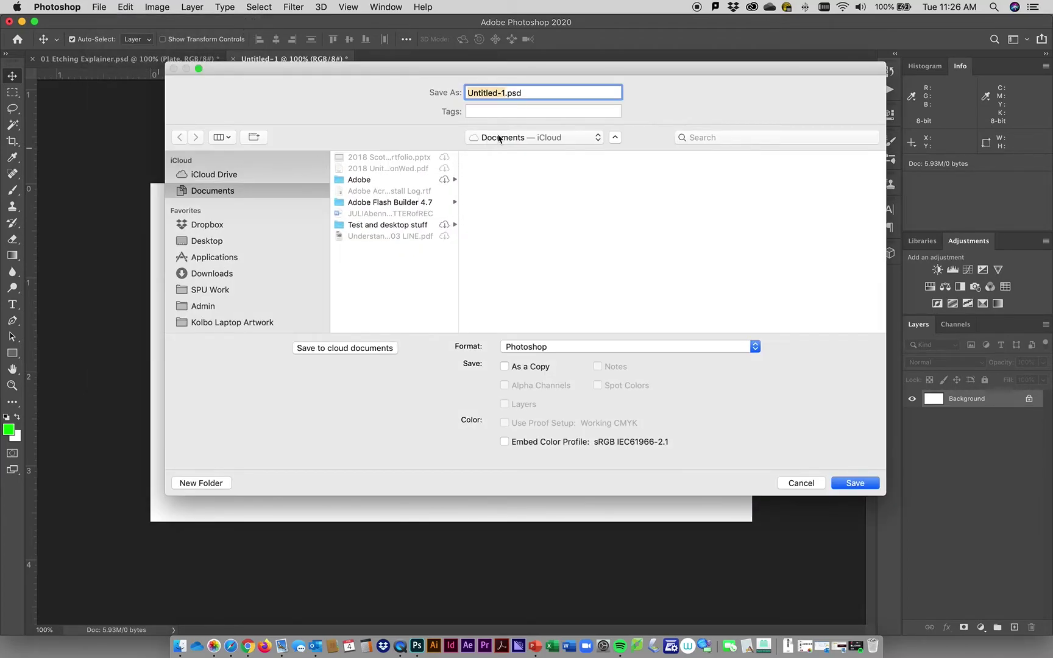
{"action": "left_click", "coordinate": [561, 138]}
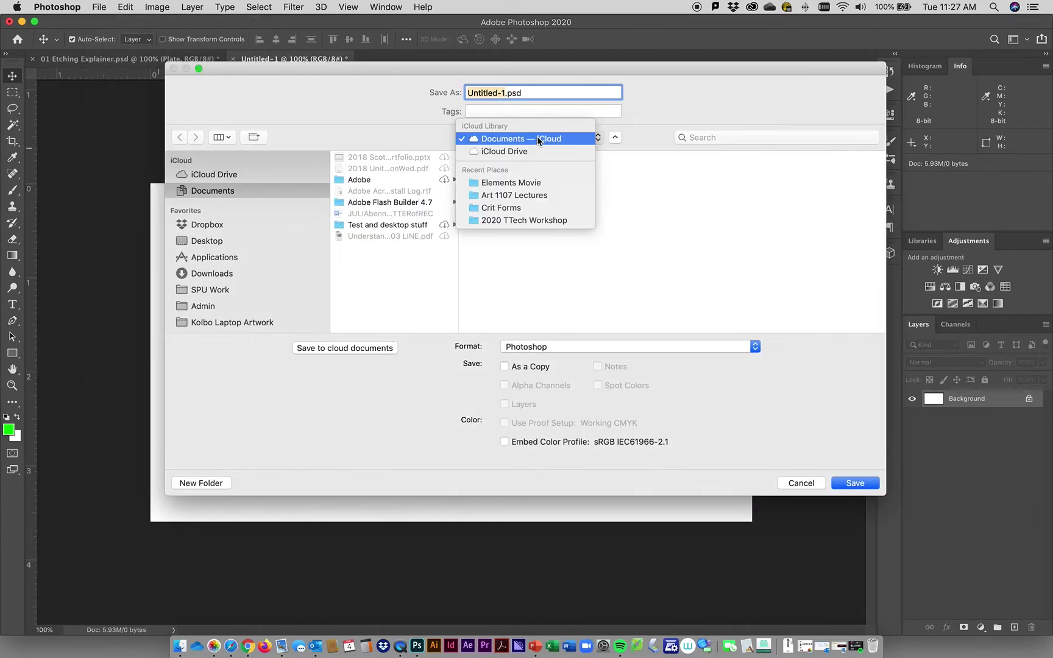
{"action": "left_click", "coordinate": [386, 274]}
{"action": "left_click", "coordinate": [216, 249]}
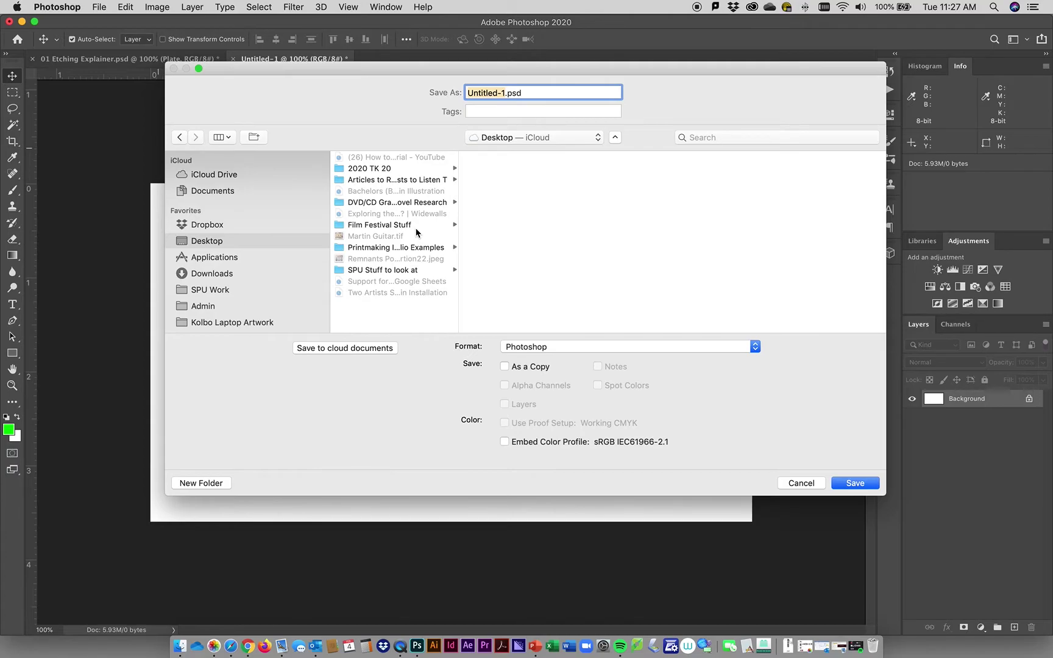
{"action": "type", "text": "Test 02"}
{"action": "left_click", "coordinate": [859, 482]}
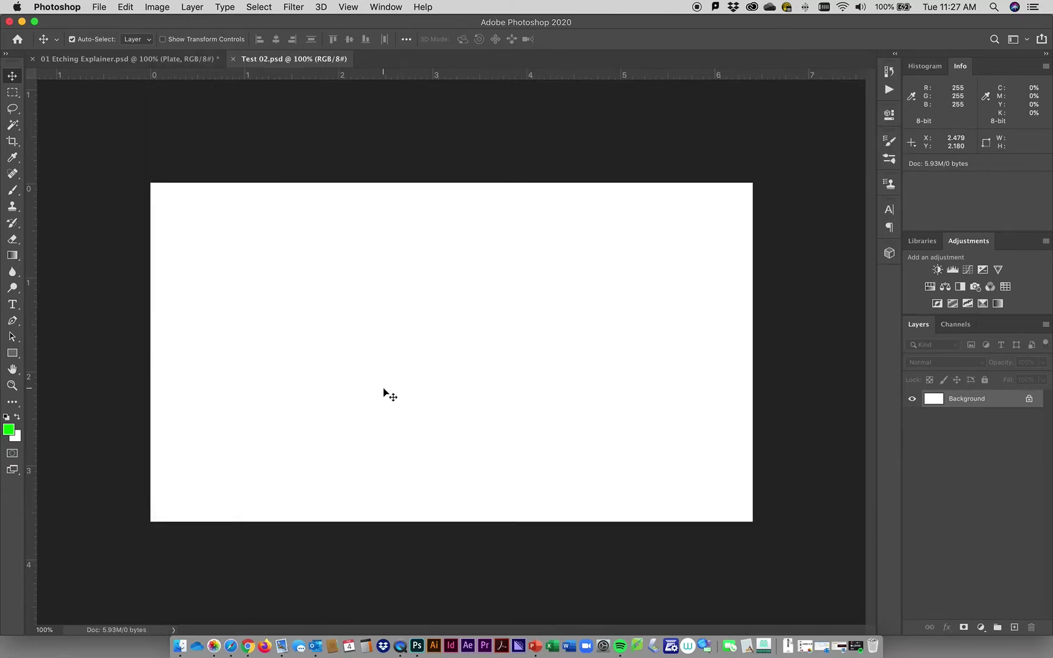
{"action": "left_click", "coordinate": [98, 7]}
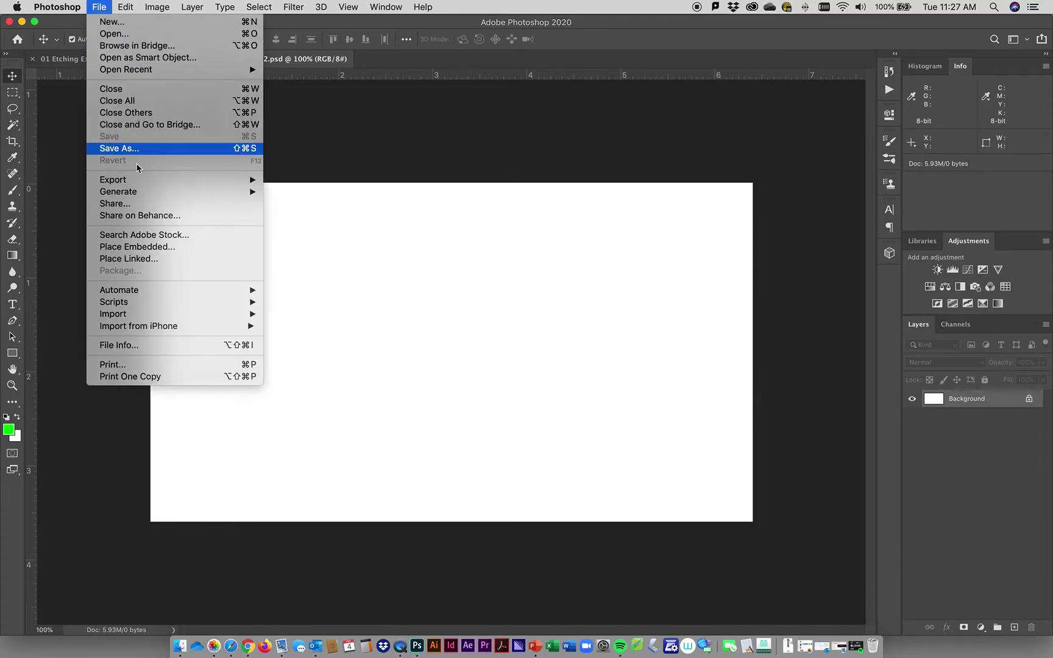
{"action": "mouse_move", "coordinate": [170, 316]}
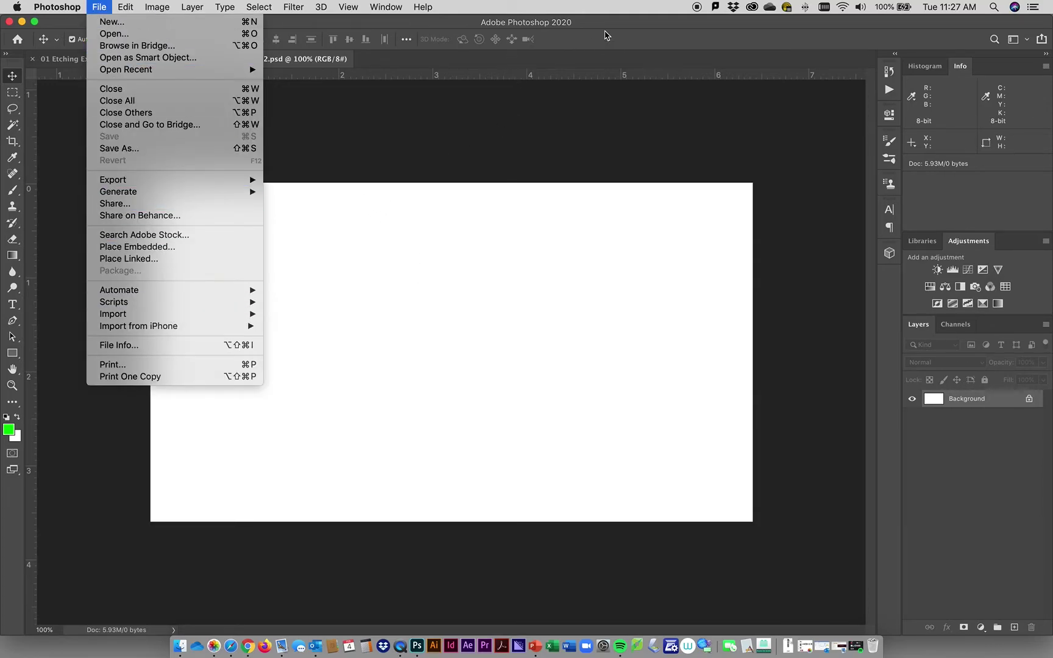
{"action": "left_click", "coordinate": [573, 42]}
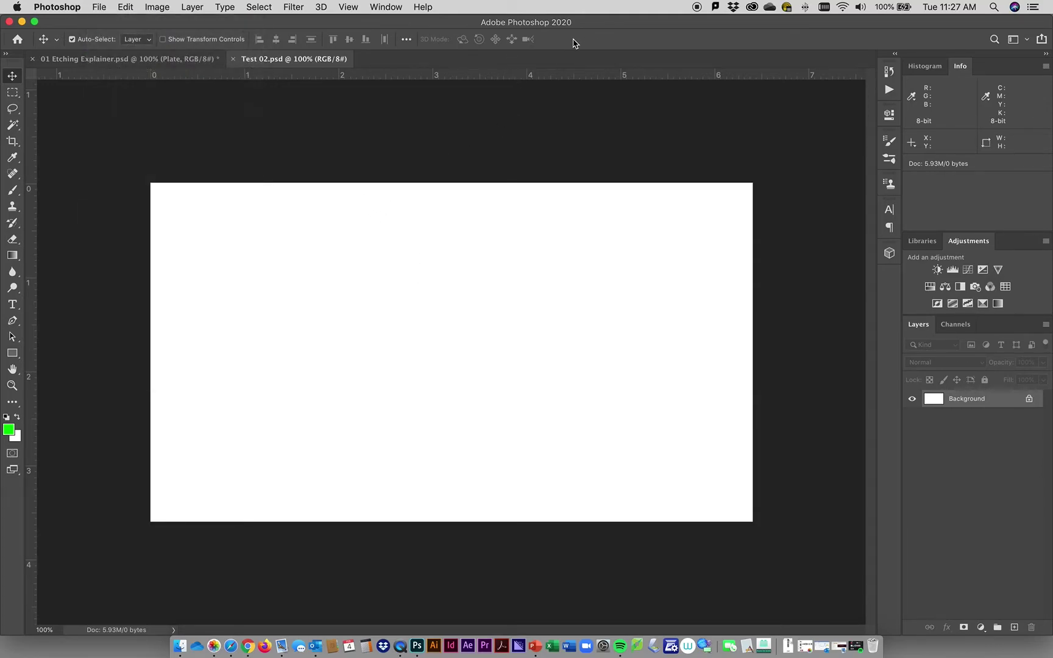
{"action": "left_click", "coordinate": [100, 8]}
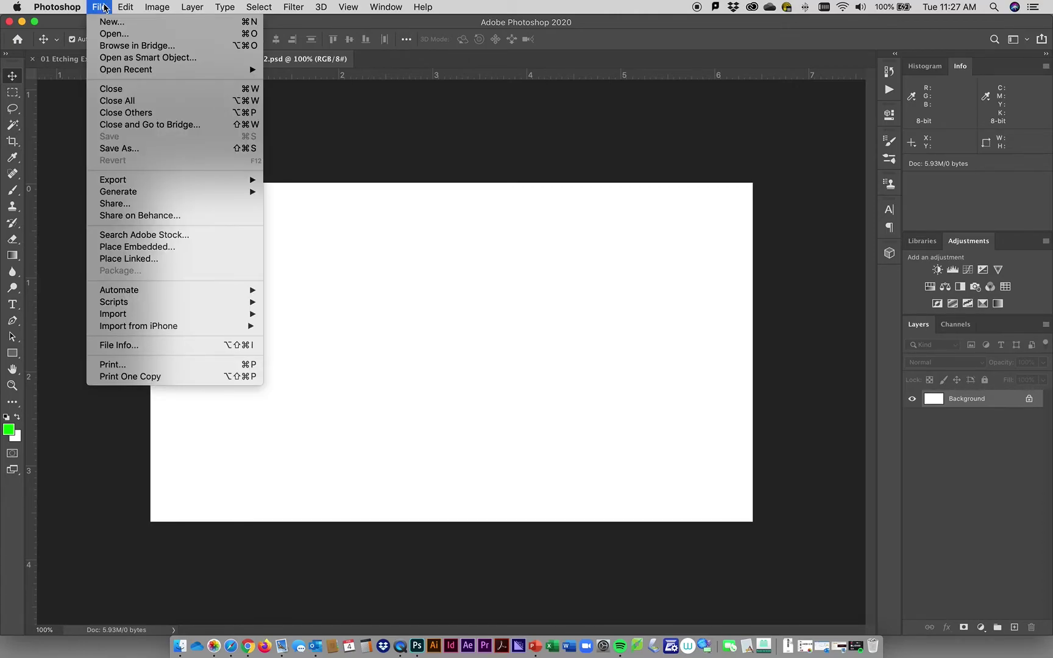
{"action": "mouse_move", "coordinate": [120, 75]}
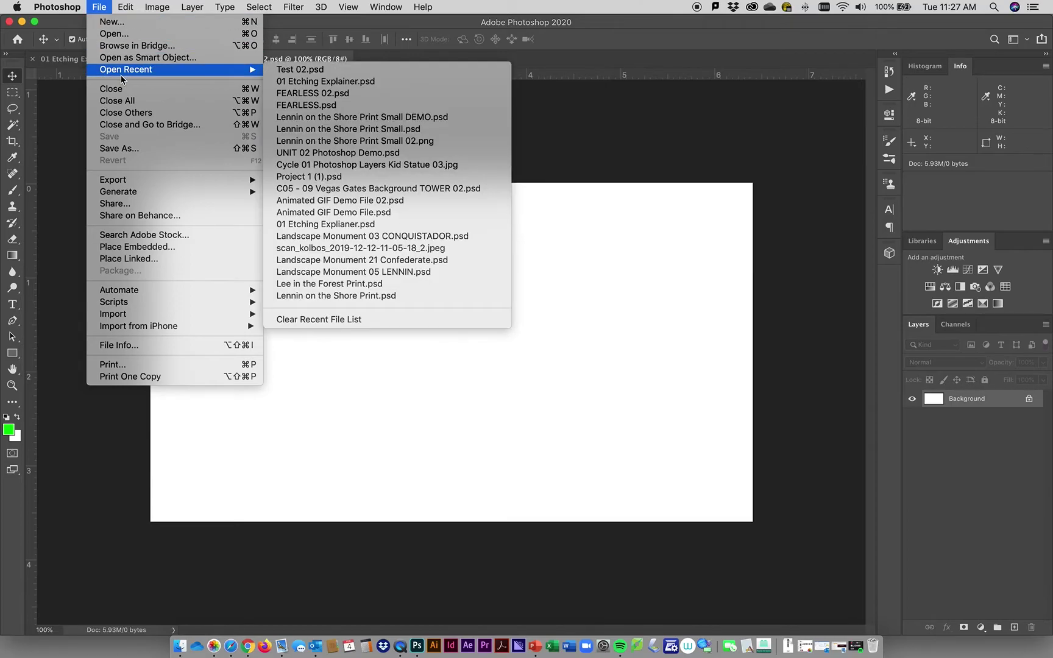
{"action": "left_click", "coordinate": [468, 120]}
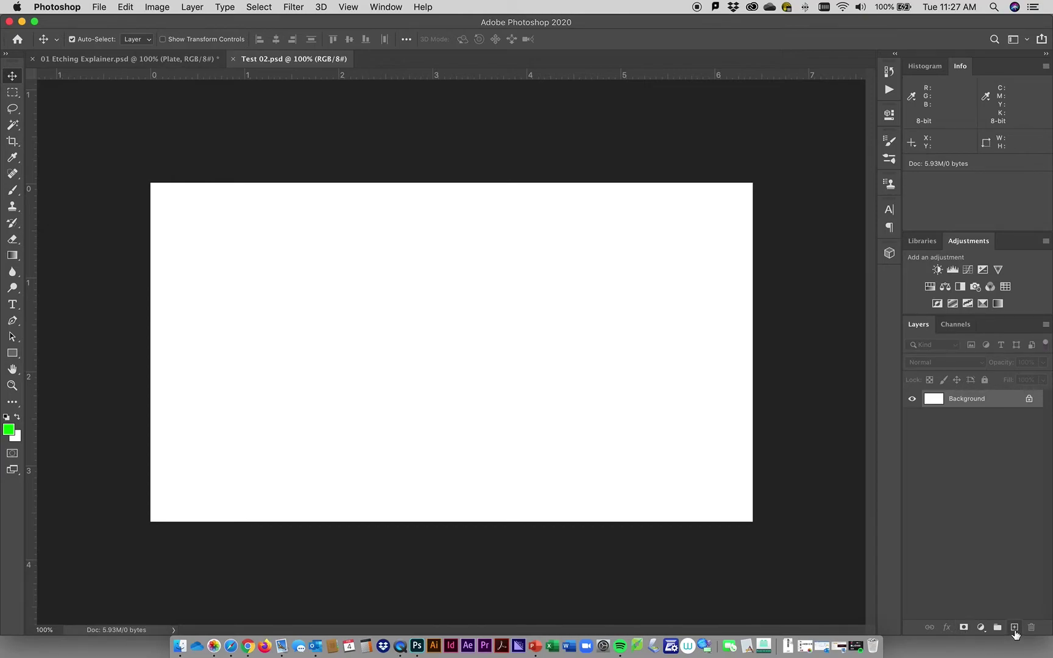
Add a new layer above the Background and name it Hand.
{"action": "left_click", "coordinate": [1014, 627]}
{"action": "double_click", "coordinate": [968, 399]}
{"action": "type", "text": "Han"}
{"action": "key", "text": "Return"}
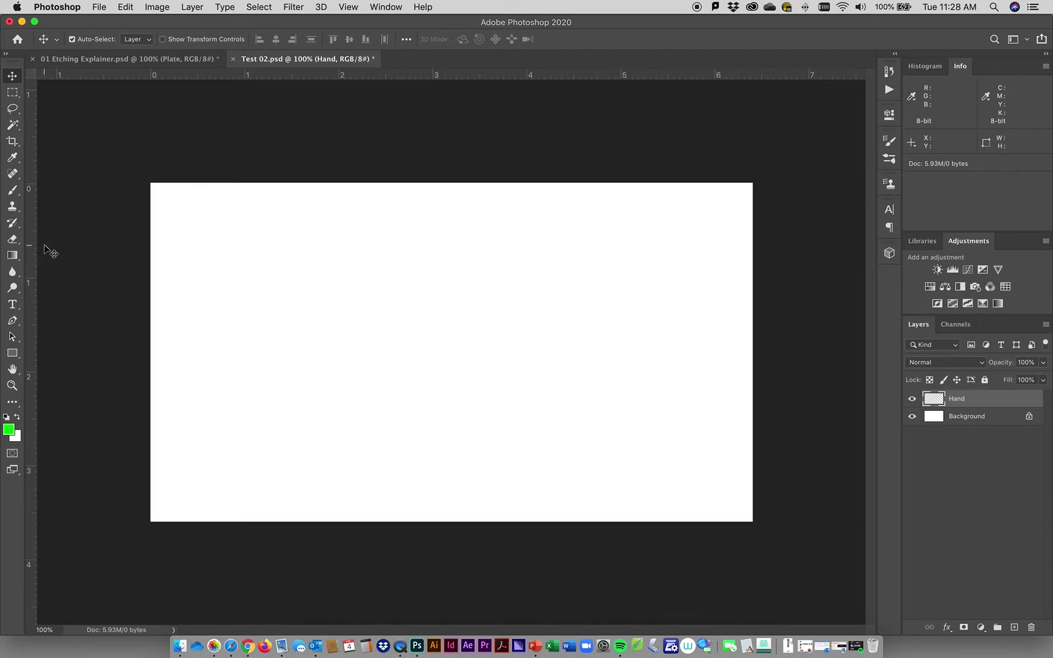
Paint the green outline of a hand's fingers and the lower part of the tool it holds, using a 25 px brush.
{"action": "left_click", "coordinate": [12, 190]}
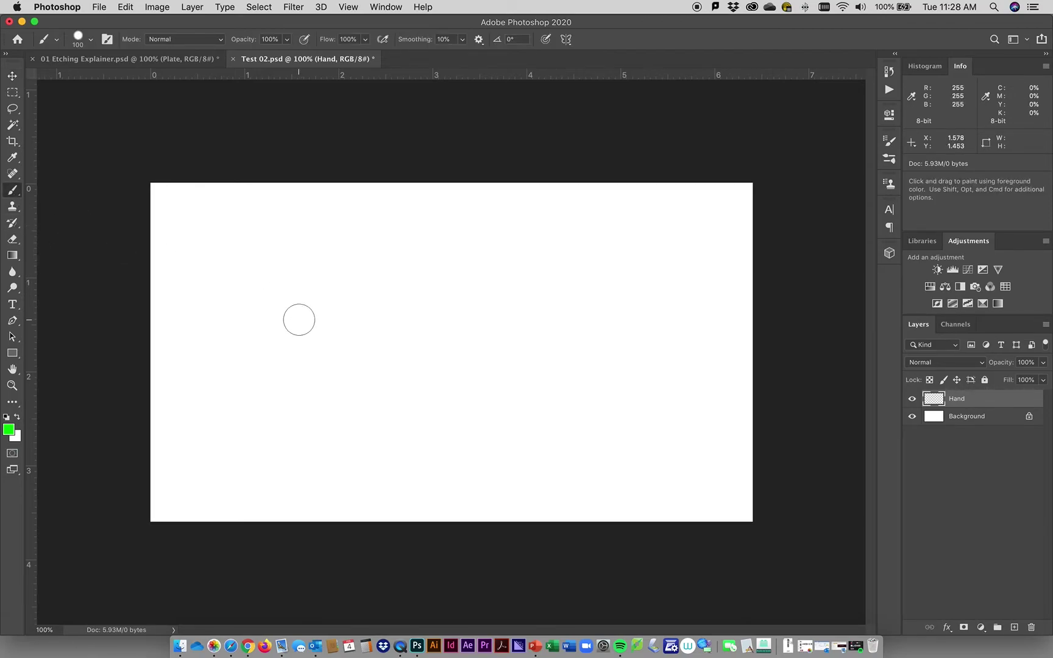
{"action": "key", "text": "bracketleft"}
{"action": "key", "text": "bracketleft"}
{"action": "key", "text": "bracketleft"}
{"action": "key", "text": "bracketleft"}
{"action": "key", "text": "bracketleft"}
{"action": "key", "text": "bracketleft"}
{"action": "key", "text": "bracketleft"}
{"action": "key", "text": "bracketleft"}
{"action": "key", "text": "bracketleft"}
{"action": "key", "text": "bracketleft"}
{"action": "mouse_move", "coordinate": [313, 317]}
{"action": "left_mouse_down"}
{"action": "mouse_move", "coordinate": [258, 366]}
{"action": "mouse_move", "coordinate": [308, 342]}
{"action": "mouse_move", "coordinate": [324, 374]}
{"action": "mouse_move", "coordinate": [357, 375]}
{"action": "mouse_move", "coordinate": [316, 324]}
{"action": "mouse_move", "coordinate": [342, 309]}
{"action": "mouse_move", "coordinate": [335, 299]}
{"action": "mouse_move", "coordinate": [309, 298]}
{"action": "mouse_move", "coordinate": [296, 321]}
{"action": "left_mouse_up"}
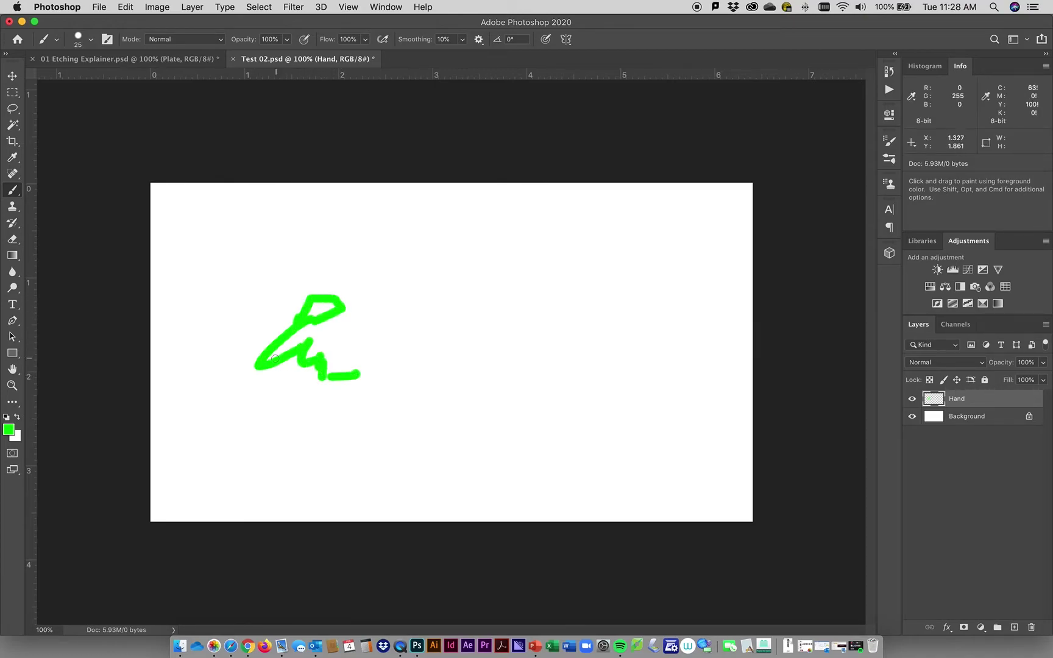
{"action": "left_click_drag", "start_coordinate": [260, 367], "coordinate": [204, 439]}
{"action": "left_click_drag", "start_coordinate": [252, 386], "coordinate": [261, 375]}
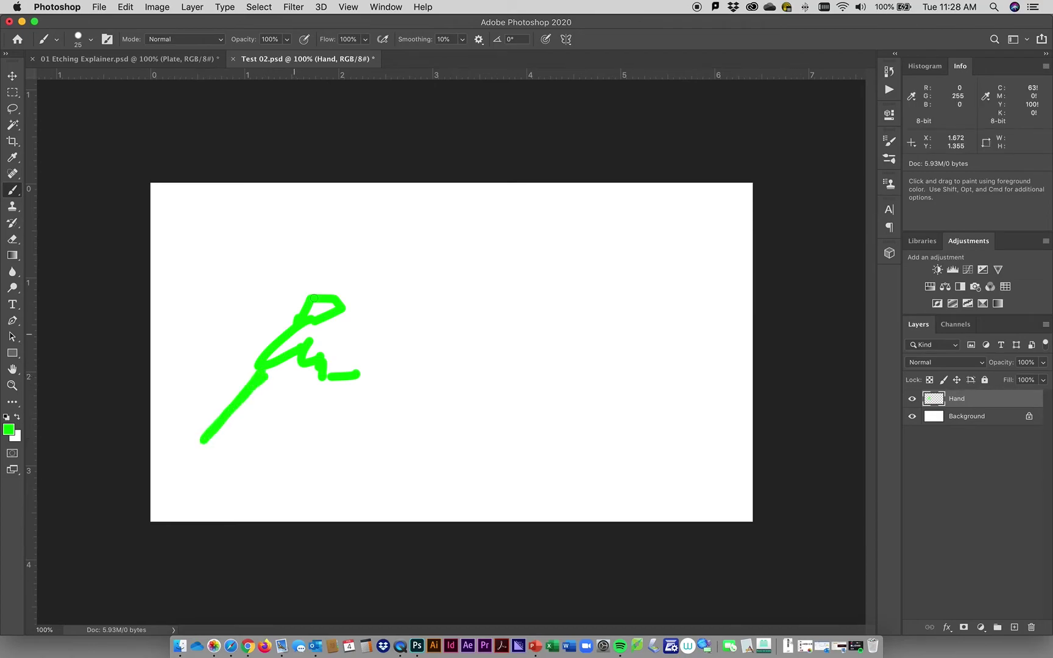
Paint the upper end of the held tool and outline the back of the hand, wrist and forearm on the Hand layer.
{"action": "left_click_drag", "start_coordinate": [317, 309], "coordinate": [357, 260]}
{"action": "left_click_drag", "start_coordinate": [346, 299], "coordinate": [418, 327]}
{"action": "left_click_drag", "start_coordinate": [359, 375], "coordinate": [481, 391]}
{"action": "left_click_drag", "start_coordinate": [414, 325], "coordinate": [548, 336]}
{"action": "left_click_drag", "start_coordinate": [485, 393], "coordinate": [526, 407]}
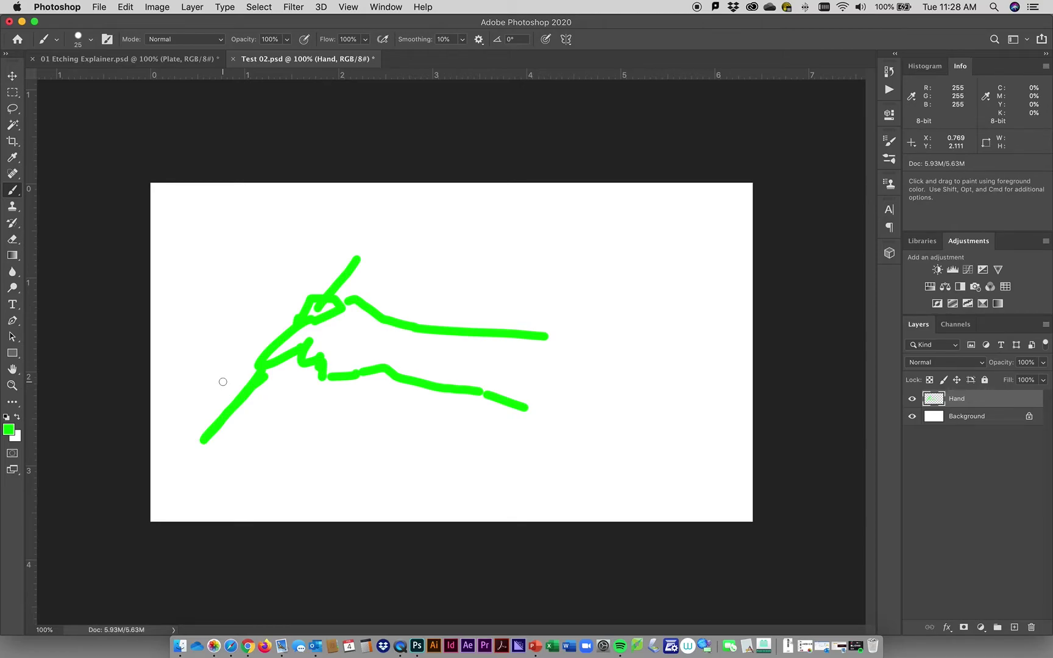
Hide the Background layer and add a layer named Hand white directly below the Hand layer.
{"action": "left_click", "coordinate": [911, 416]}
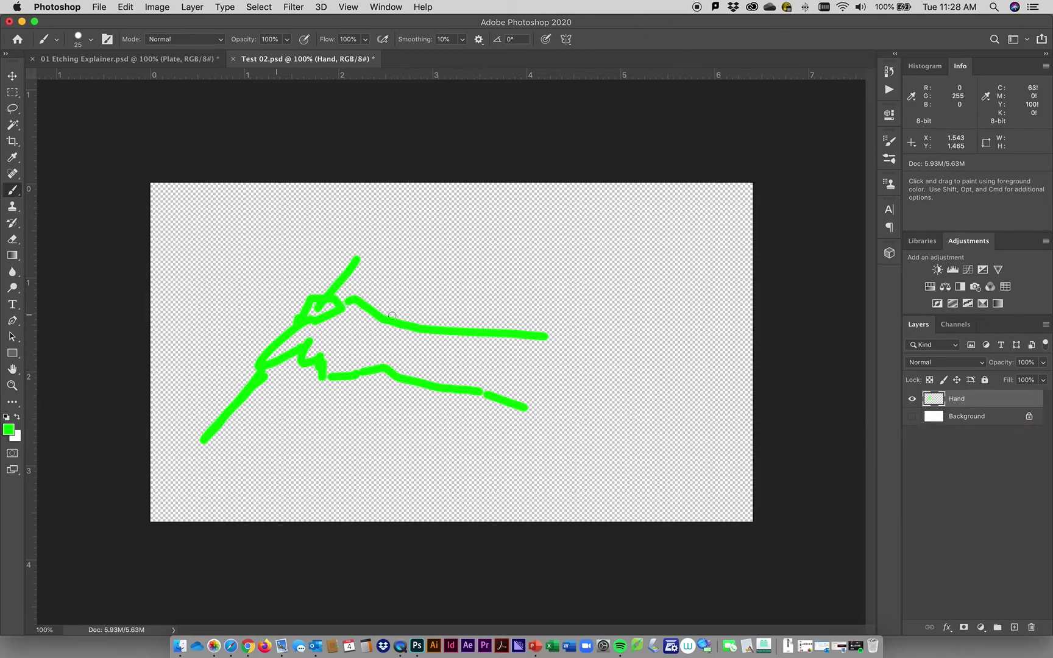
{"action": "left_click", "coordinate": [1014, 626]}
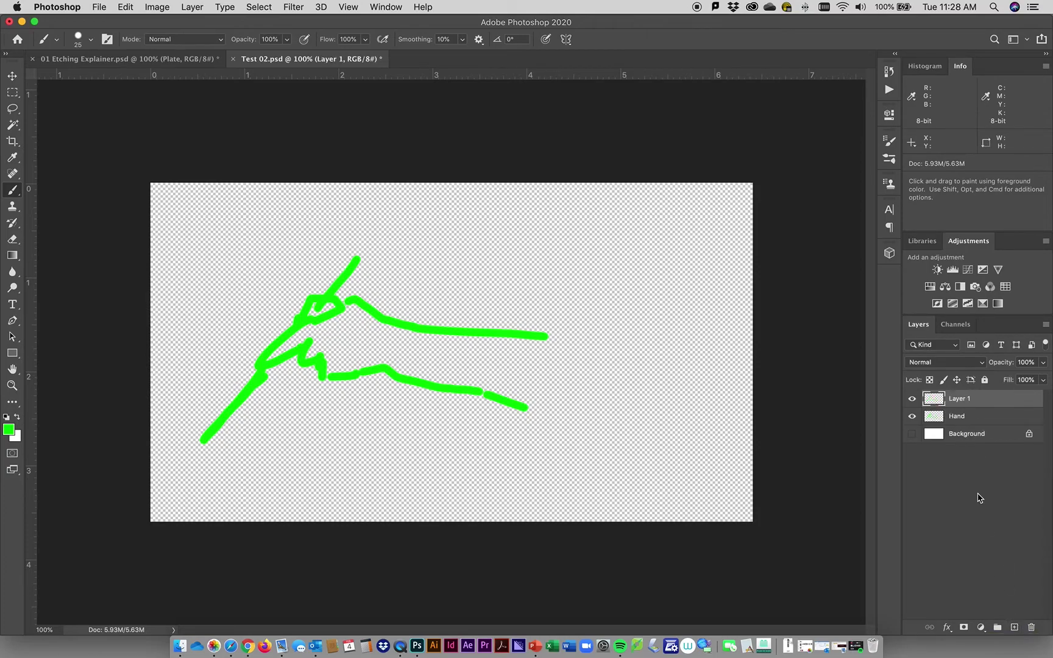
{"action": "double_click", "coordinate": [961, 399]}
{"action": "type", "text": "Hand white"}
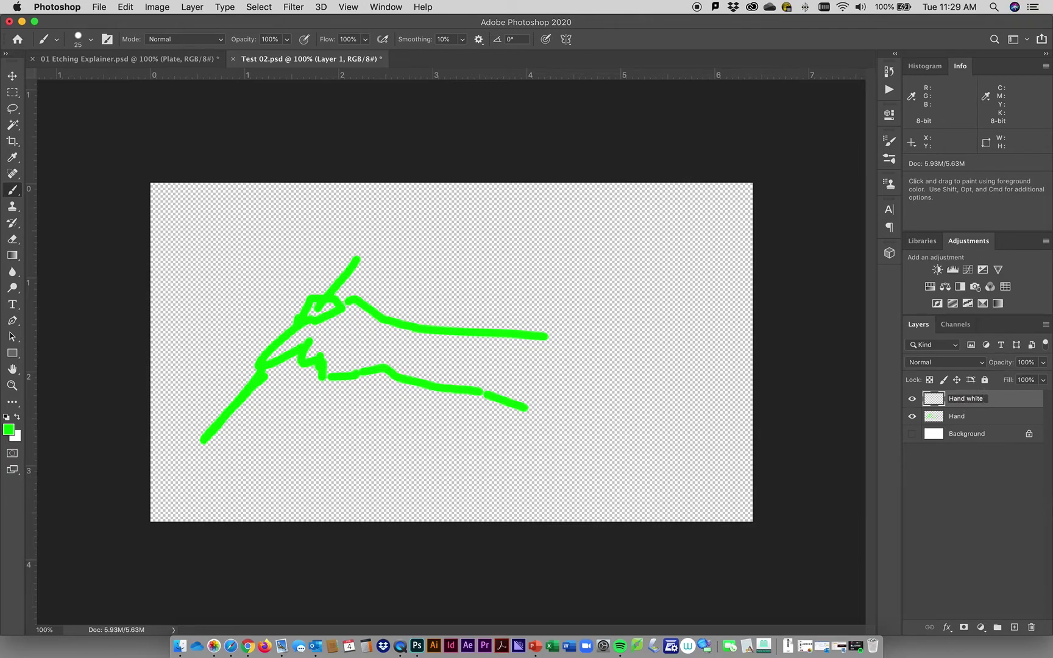
{"action": "key", "text": "Return"}
{"action": "left_click_drag", "start_coordinate": [987, 402], "coordinate": [986, 421]}
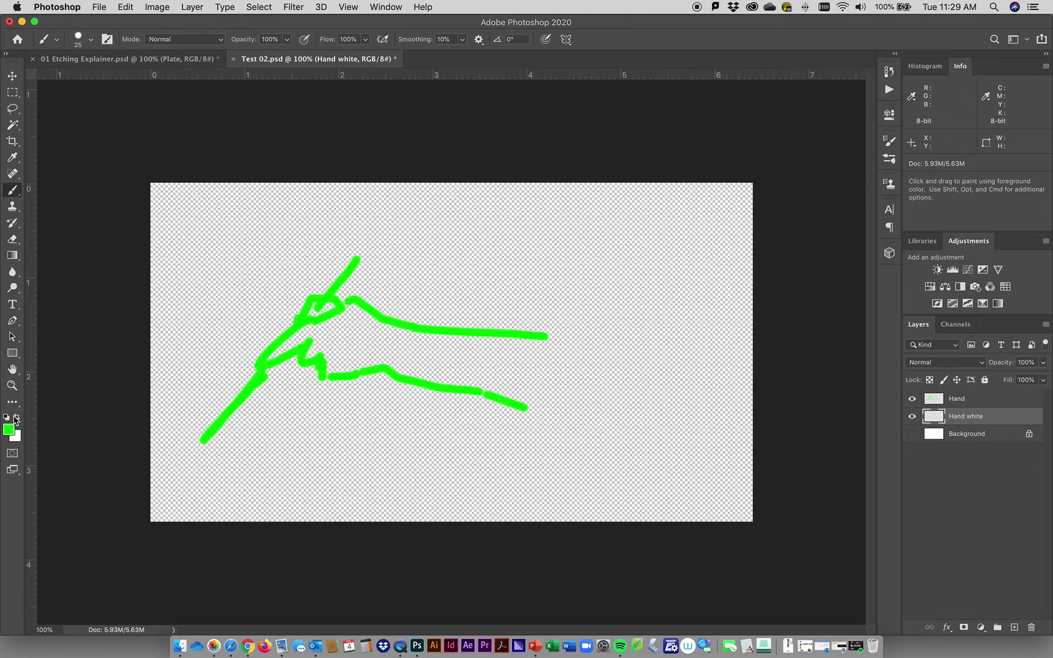
Fill the inside of the hand and forearm outline with white on the Hand white layer, enlarging the brush to 50 px.
{"action": "left_click", "coordinate": [16, 417]}
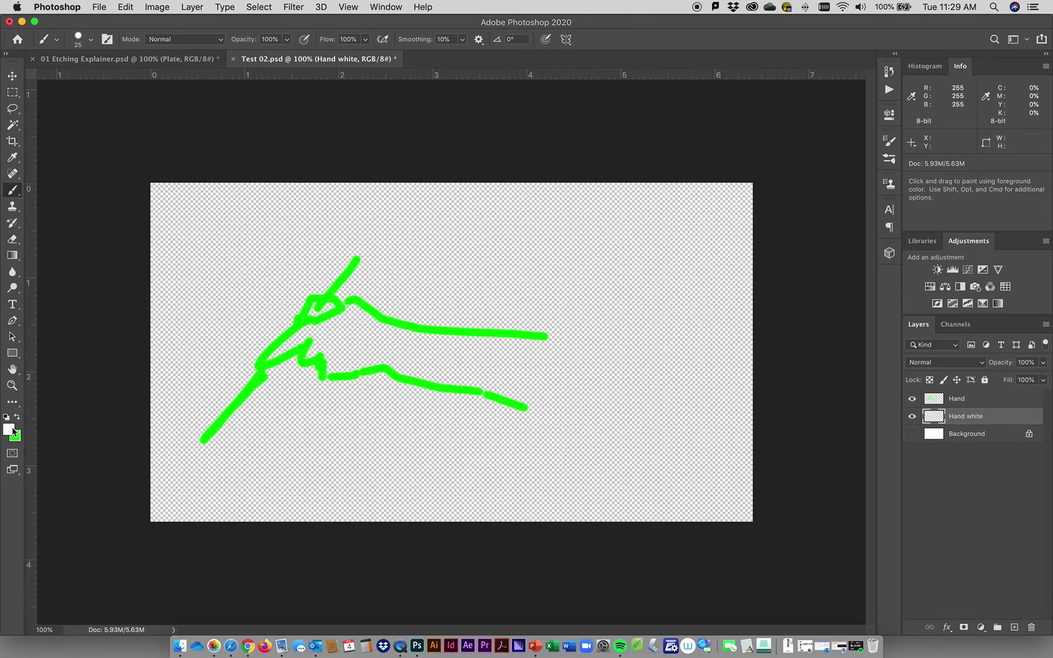
{"action": "left_click_drag", "start_coordinate": [363, 315], "coordinate": [395, 324]}
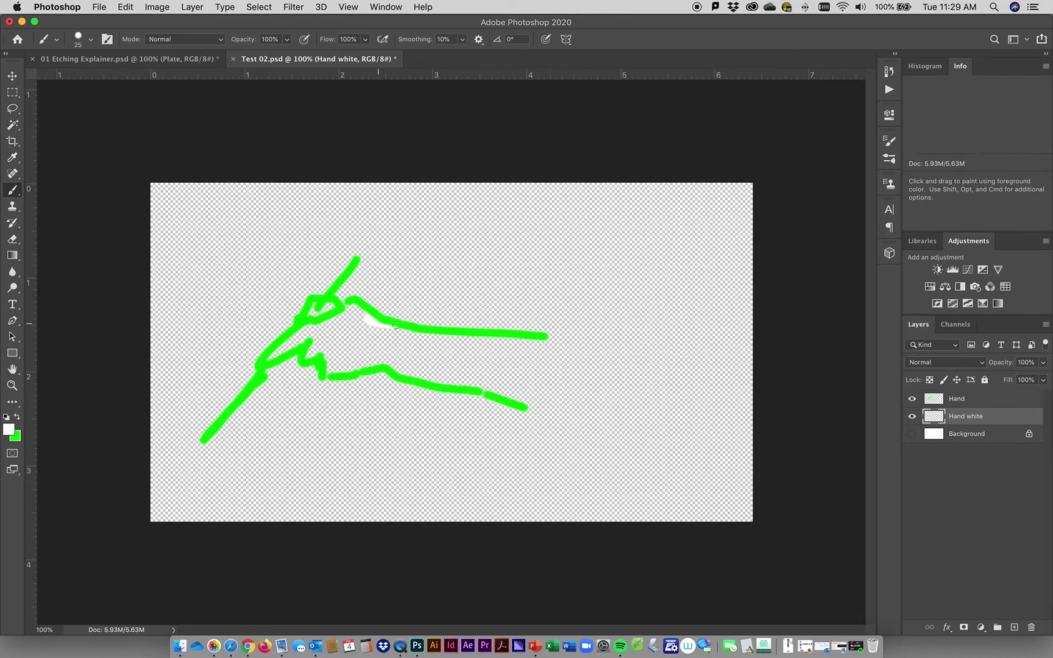
{"action": "mouse_move", "coordinate": [470, 333]}
{"action": "left_mouse_down"}
{"action": "mouse_move", "coordinate": [530, 340]}
{"action": "mouse_move", "coordinate": [385, 329]}
{"action": "mouse_move", "coordinate": [345, 308]}
{"action": "mouse_move", "coordinate": [312, 316]}
{"action": "left_mouse_up"}
{"action": "key", "text": "bracketright"}
{"action": "key", "text": "bracketright"}
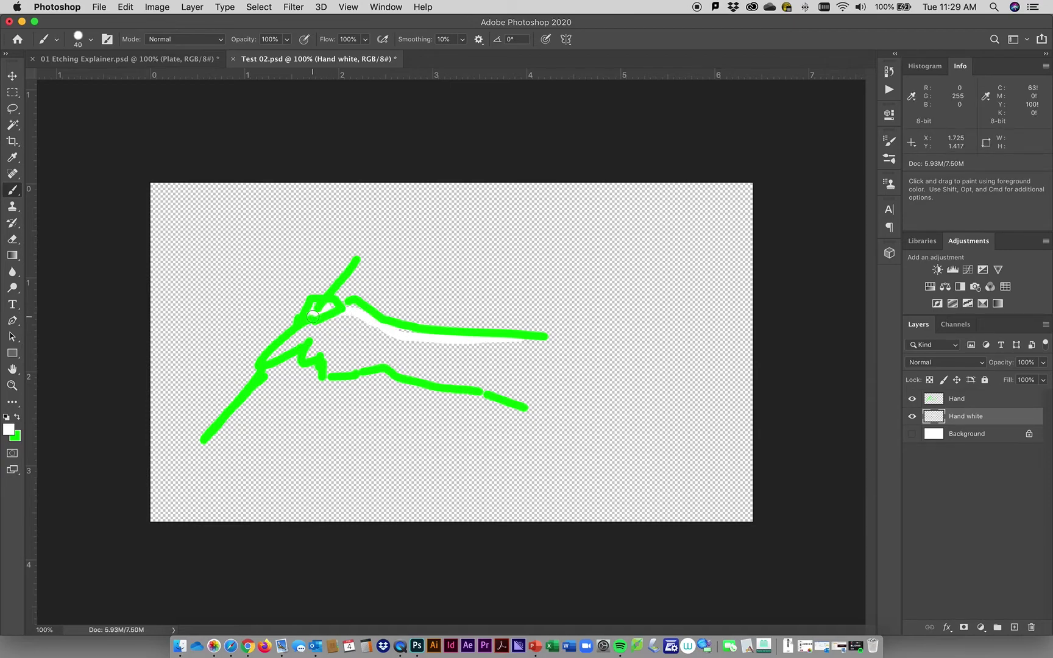
{"action": "mouse_move", "coordinate": [323, 309]}
{"action": "left_mouse_down"}
{"action": "mouse_move", "coordinate": [276, 354]}
{"action": "mouse_move", "coordinate": [306, 340]}
{"action": "mouse_move", "coordinate": [323, 363]}
{"action": "mouse_move", "coordinate": [379, 362]}
{"action": "mouse_move", "coordinate": [511, 395]}
{"action": "mouse_move", "coordinate": [531, 394]}
{"action": "mouse_move", "coordinate": [542, 367]}
{"action": "mouse_move", "coordinate": [536, 346]}
{"action": "mouse_move", "coordinate": [359, 322]}
{"action": "mouse_move", "coordinate": [335, 323]}
{"action": "mouse_move", "coordinate": [320, 336]}
{"action": "mouse_move", "coordinate": [353, 334]}
{"action": "mouse_move", "coordinate": [321, 349]}
{"action": "mouse_move", "coordinate": [363, 338]}
{"action": "mouse_move", "coordinate": [347, 358]}
{"action": "mouse_move", "coordinate": [332, 354]}
{"action": "mouse_move", "coordinate": [417, 344]}
{"action": "mouse_move", "coordinate": [415, 356]}
{"action": "mouse_move", "coordinate": [429, 361]}
{"action": "mouse_move", "coordinate": [421, 347]}
{"action": "mouse_move", "coordinate": [510, 356]}
{"action": "mouse_move", "coordinate": [451, 363]}
{"action": "mouse_move", "coordinate": [528, 385]}
{"action": "mouse_move", "coordinate": [531, 363]}
{"action": "mouse_move", "coordinate": [511, 374]}
{"action": "left_mouse_up"}
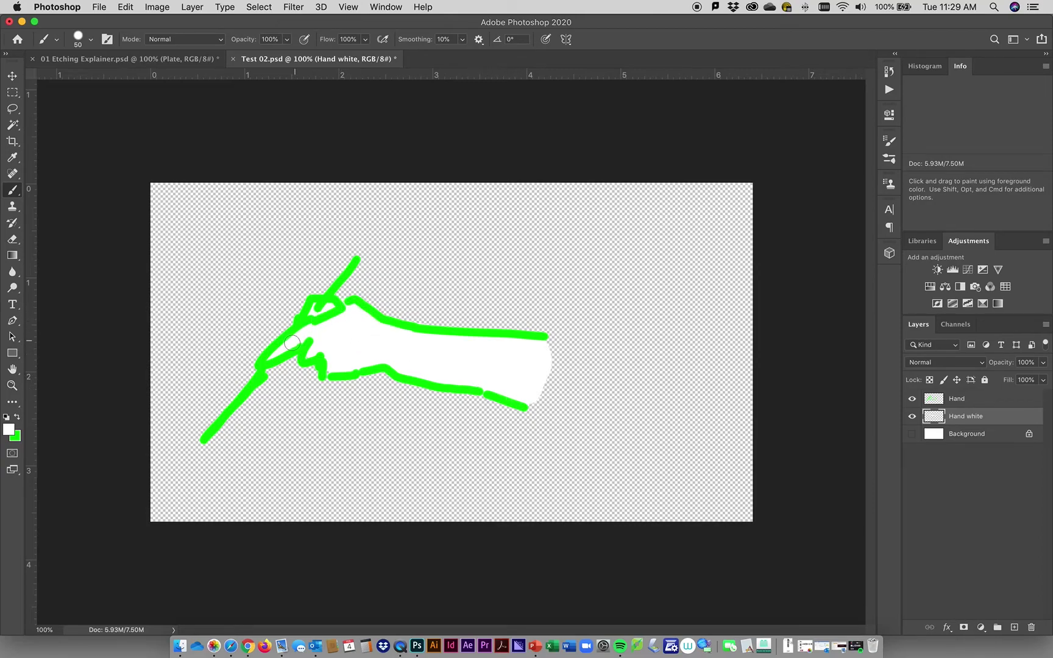
Add a new layer above the Hand layer, name it Tone, and set its blending mode to Multiply.
{"action": "left_click", "coordinate": [1010, 527]}
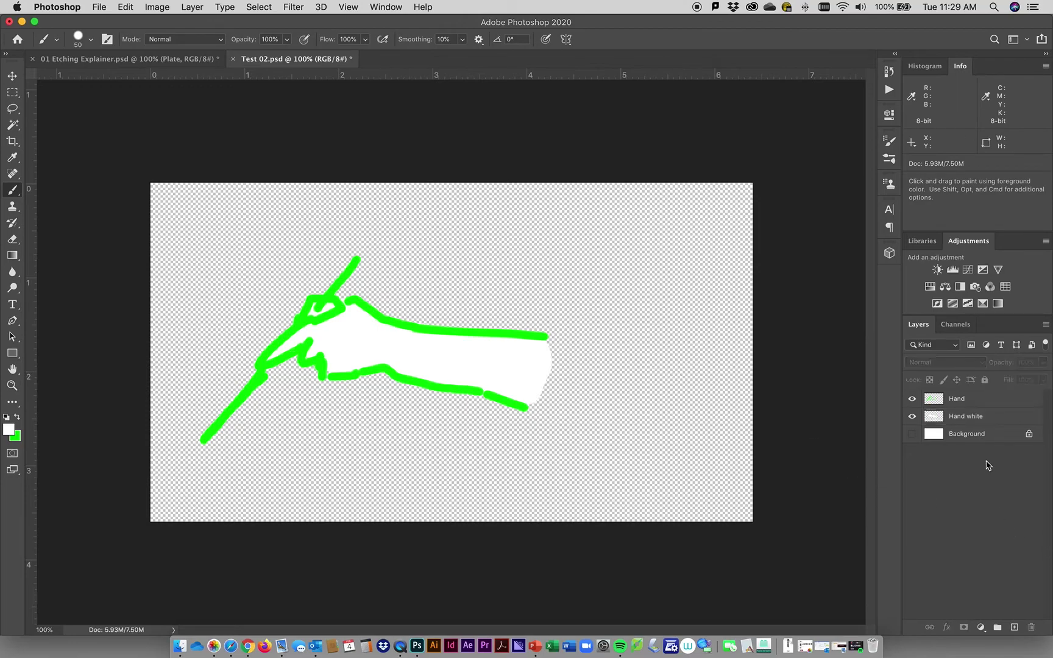
{"action": "left_click", "coordinate": [1014, 627]}
{"action": "double_click", "coordinate": [963, 401]}
{"action": "type", "text": "Tone"}
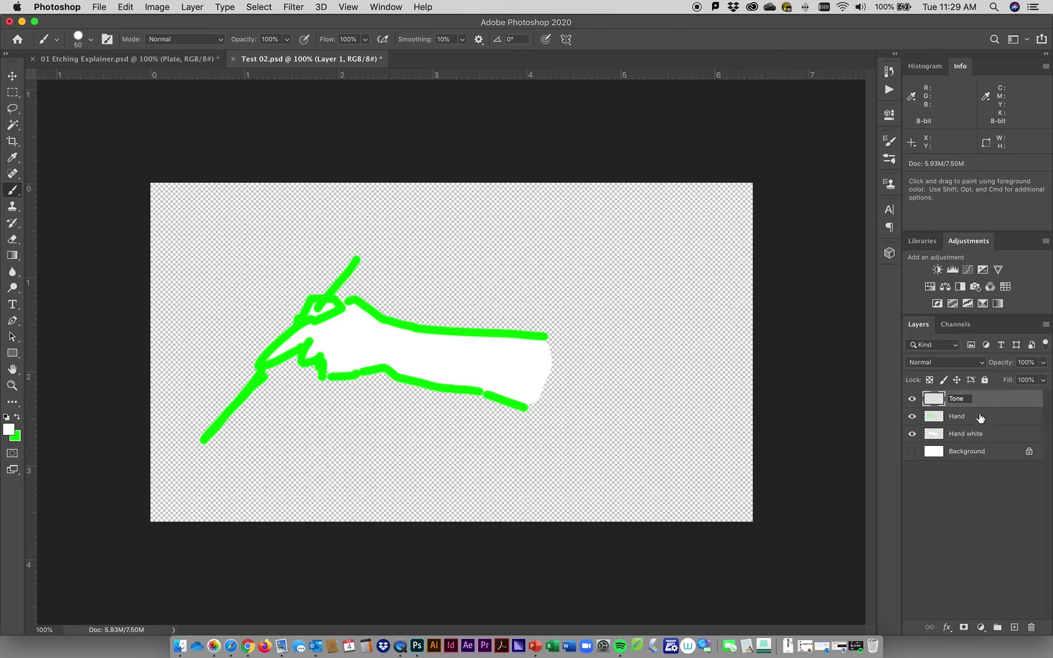
{"action": "key", "text": "Return"}
{"action": "left_click", "coordinate": [979, 367]}
{"action": "left_click", "coordinate": [964, 399]}
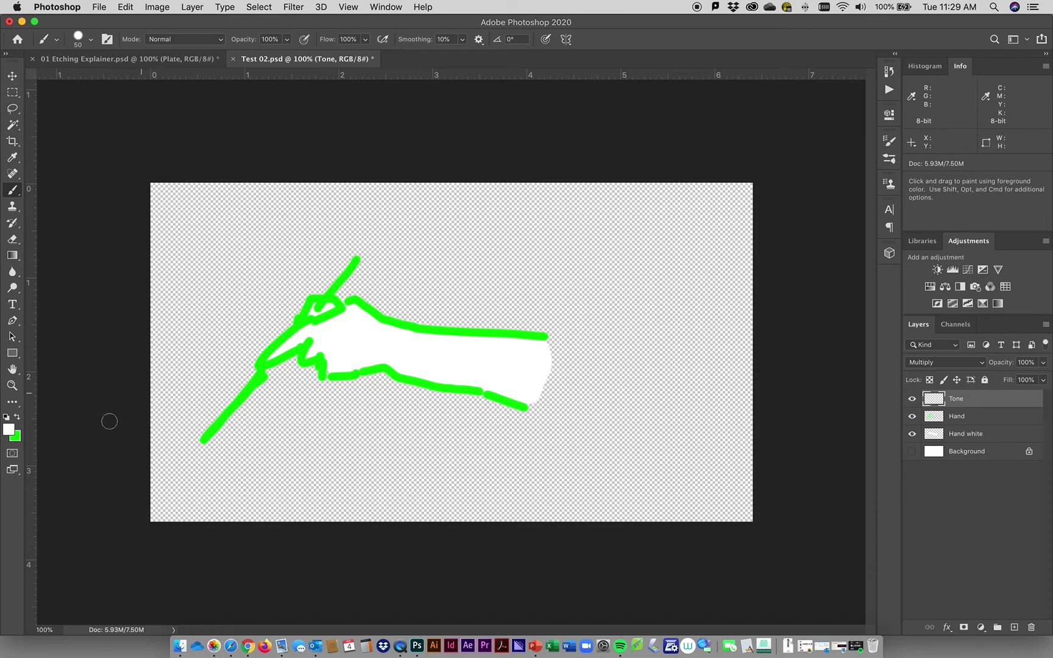
Shade the hand and forearm softly in black on the Tone layer, using an 80 px brush at 1% flow.
{"action": "left_click", "coordinate": [7, 418]}
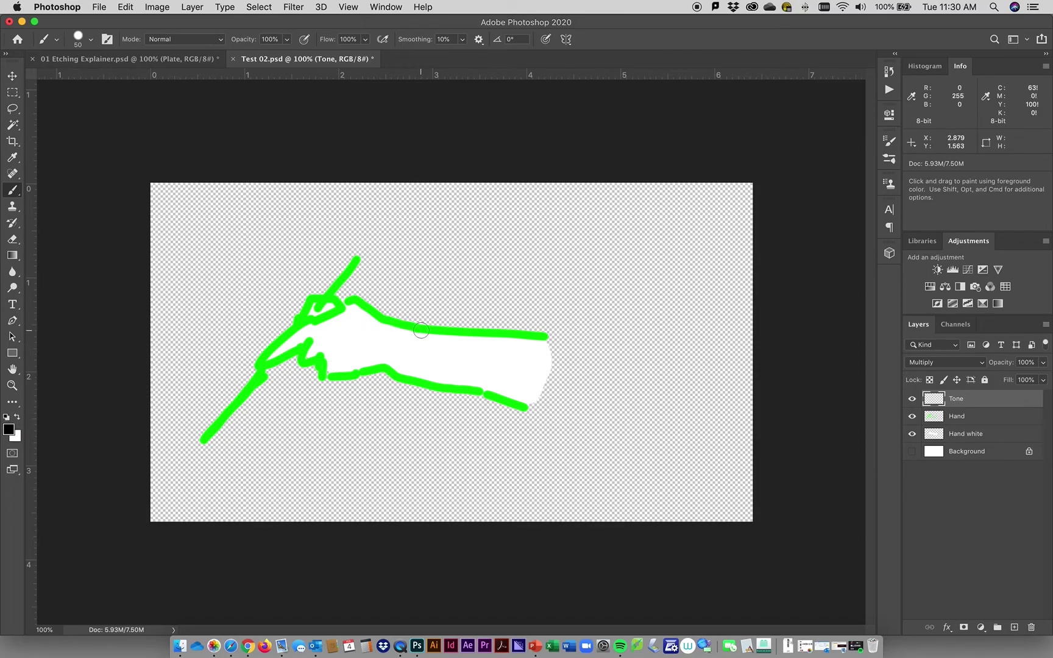
{"action": "key", "text": "bracketright"}
{"action": "key", "text": "bracketright"}
{"action": "key", "text": "bracketright"}
{"action": "left_click", "coordinate": [365, 40]}
{"action": "left_click_drag", "start_coordinate": [363, 55], "coordinate": [310, 59]}
{"action": "mouse_move", "coordinate": [371, 329]}
{"action": "left_mouse_down"}
{"action": "mouse_move", "coordinate": [533, 348]}
{"action": "mouse_move", "coordinate": [402, 344]}
{"action": "mouse_move", "coordinate": [349, 315]}
{"action": "mouse_move", "coordinate": [315, 334]}
{"action": "mouse_move", "coordinate": [359, 361]}
{"action": "mouse_move", "coordinate": [352, 367]}
{"action": "mouse_move", "coordinate": [385, 357]}
{"action": "mouse_move", "coordinate": [525, 390]}
{"action": "mouse_move", "coordinate": [378, 346]}
{"action": "mouse_move", "coordinate": [324, 349]}
{"action": "mouse_move", "coordinate": [330, 358]}
{"action": "mouse_move", "coordinate": [295, 344]}
{"action": "left_mouse_up"}
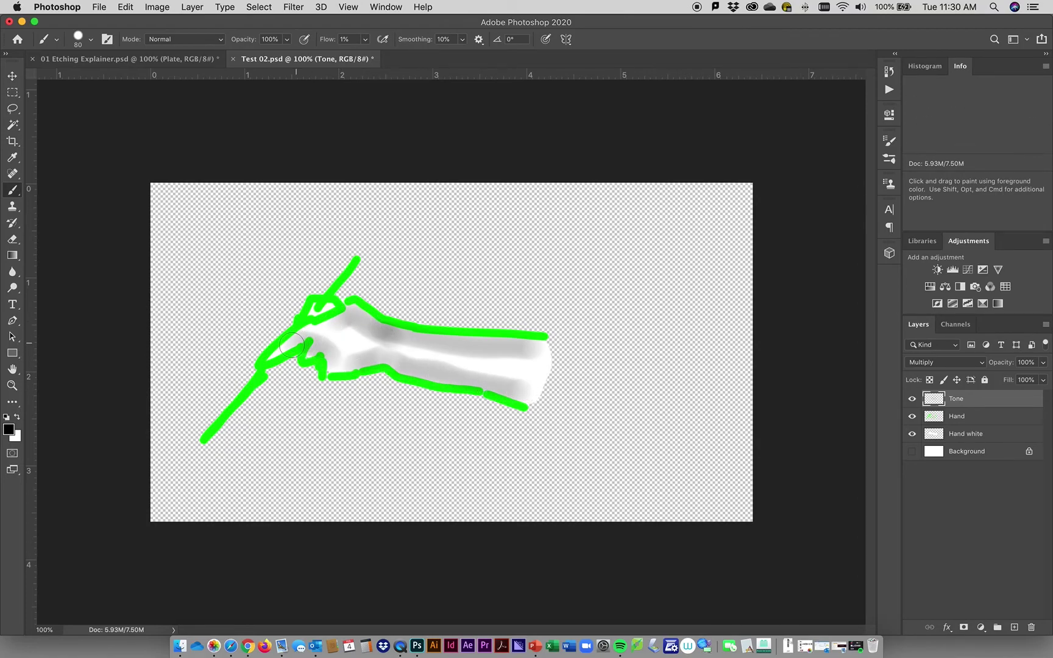
Tint the hand and forearm with bright red on the Tone layer and move that layer directly below the Hand layer.
{"action": "left_click", "coordinate": [8, 430]}
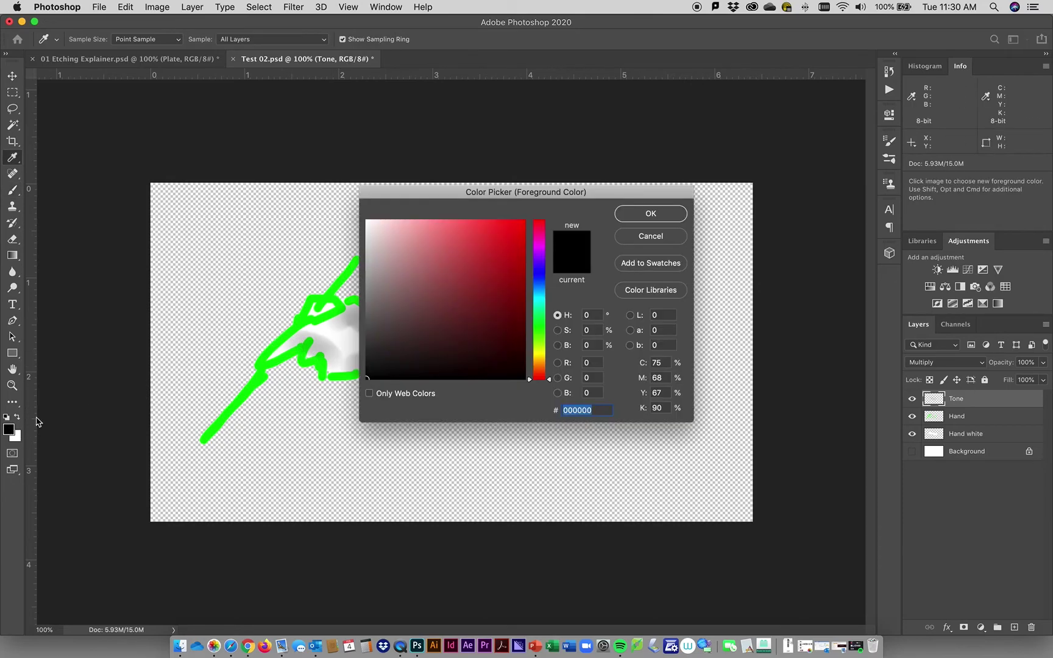
{"action": "left_click", "coordinate": [524, 227]}
{"action": "left_click", "coordinate": [627, 215]}
{"action": "mouse_move", "coordinate": [293, 341]}
{"action": "left_mouse_down"}
{"action": "mouse_move", "coordinate": [340, 358]}
{"action": "mouse_move", "coordinate": [478, 375]}
{"action": "mouse_move", "coordinate": [503, 375]}
{"action": "mouse_move", "coordinate": [340, 334]}
{"action": "mouse_move", "coordinate": [351, 344]}
{"action": "mouse_move", "coordinate": [344, 331]}
{"action": "mouse_move", "coordinate": [471, 342]}
{"action": "mouse_move", "coordinate": [539, 363]}
{"action": "mouse_move", "coordinate": [528, 391]}
{"action": "mouse_move", "coordinate": [502, 361]}
{"action": "mouse_move", "coordinate": [471, 352]}
{"action": "mouse_move", "coordinate": [359, 356]}
{"action": "mouse_move", "coordinate": [320, 339]}
{"action": "mouse_move", "coordinate": [272, 357]}
{"action": "mouse_move", "coordinate": [309, 333]}
{"action": "left_mouse_up"}
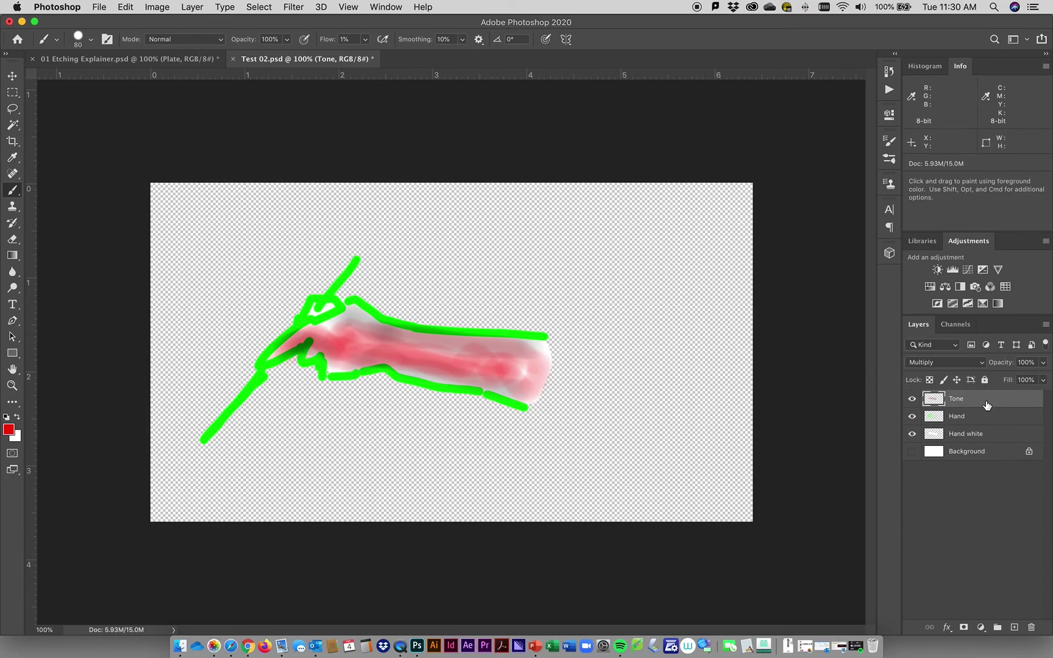
{"action": "left_click_drag", "start_coordinate": [985, 400], "coordinate": [984, 426]}
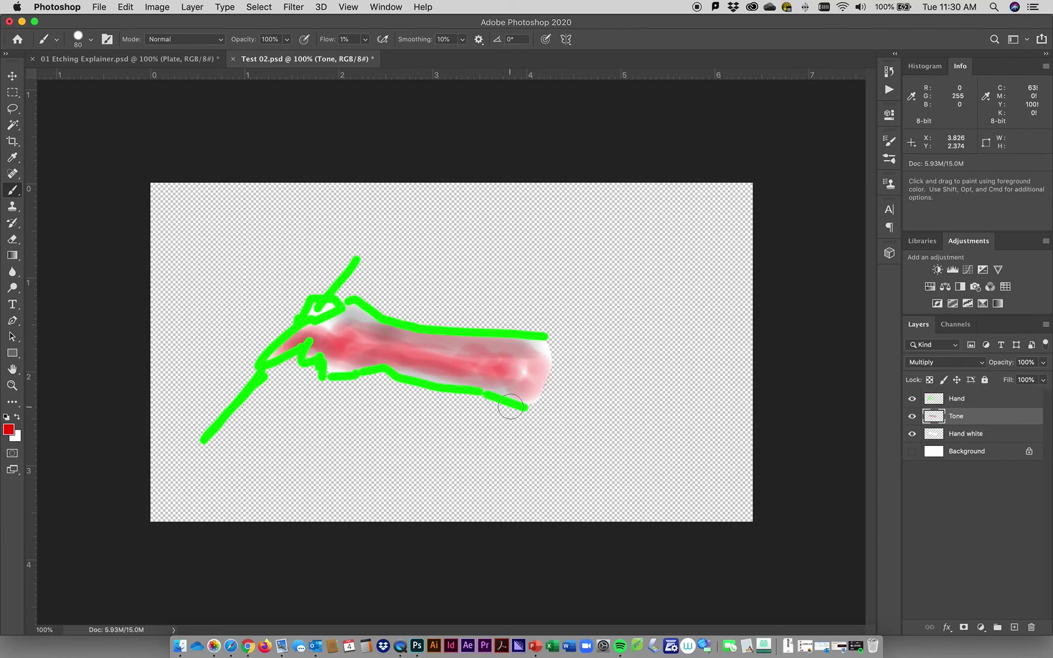